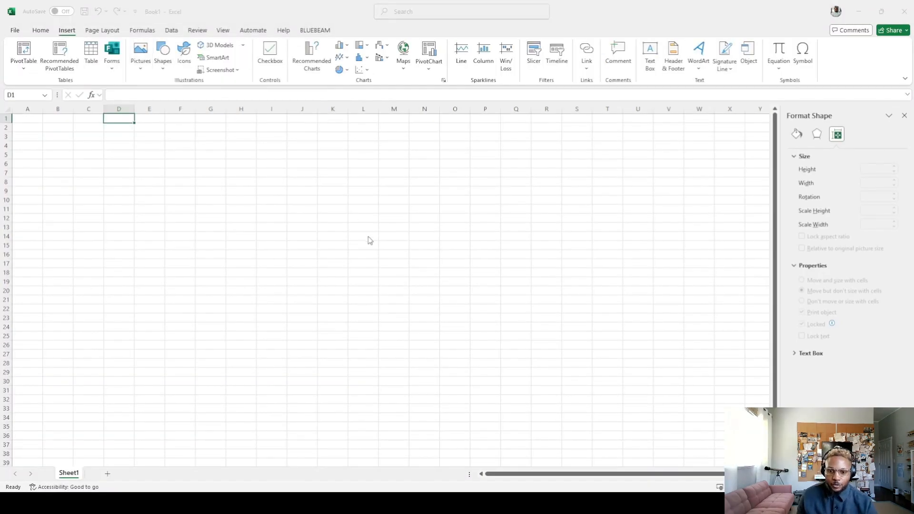
Step: Paste the light fixture picture, place it over columns A to C, and enlarge it to about 1.31" high by 1.63" wide
{"action": "key", "text": "ctrl+v"}
{"action": "left_click_drag", "start_coordinate": [138, 145], "coordinate": [56, 152]}
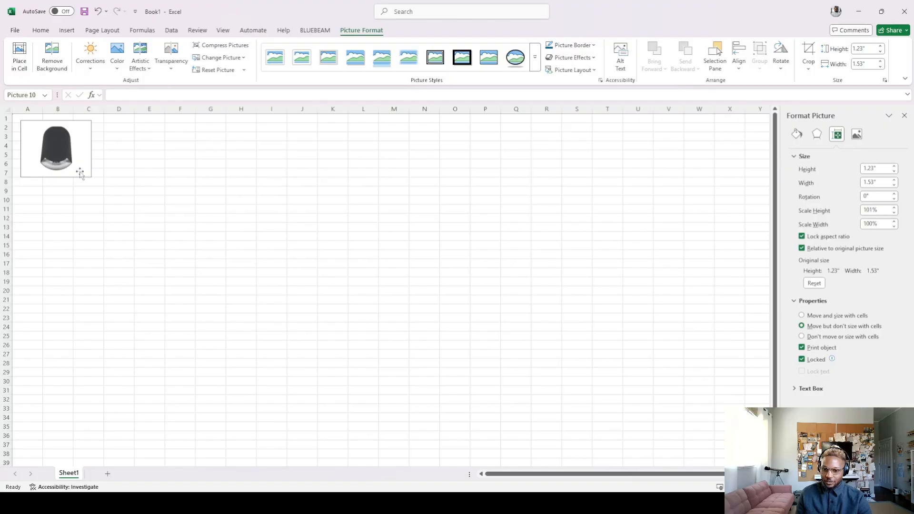
{"action": "left_click_drag", "start_coordinate": [89, 177], "coordinate": [96, 181]}
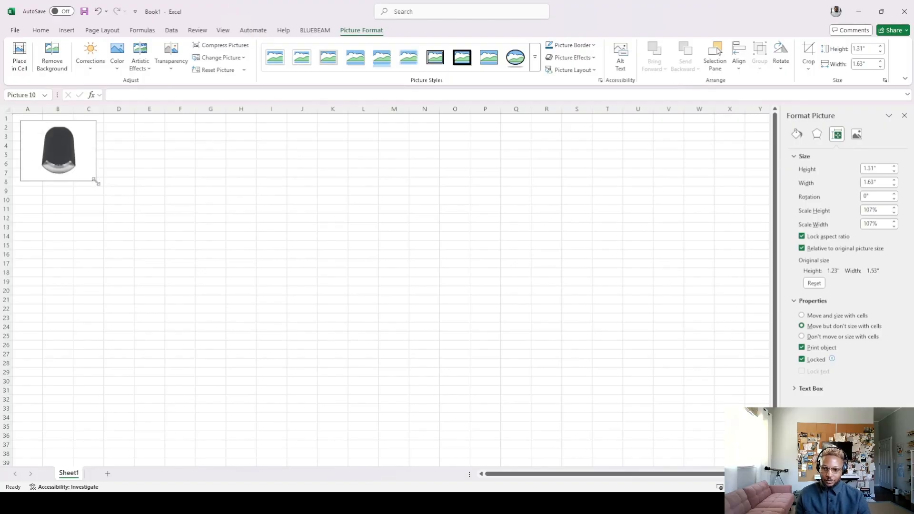
Step: Crop the picture's side and bottom margins to about 1.23" high by 0.97" wide
{"action": "left_click", "coordinate": [808, 53]}
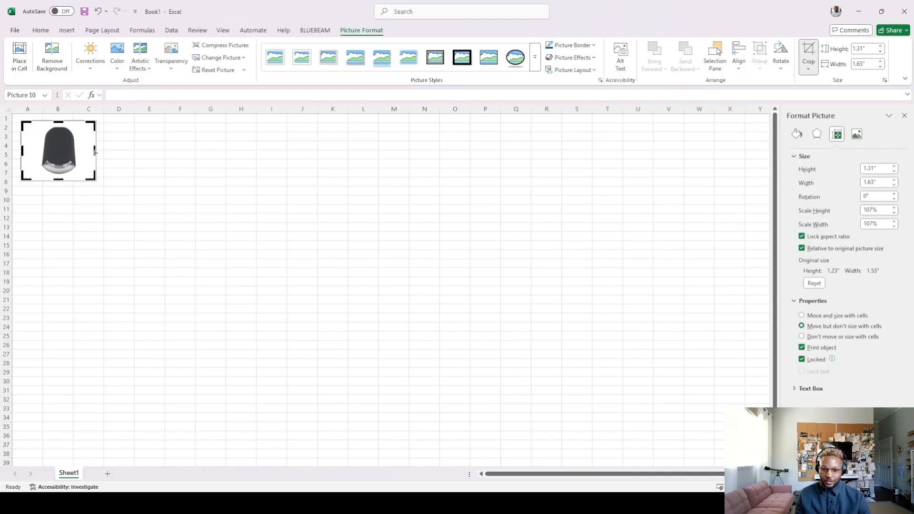
{"action": "left_click_drag", "start_coordinate": [95, 151], "coordinate": [79, 151]}
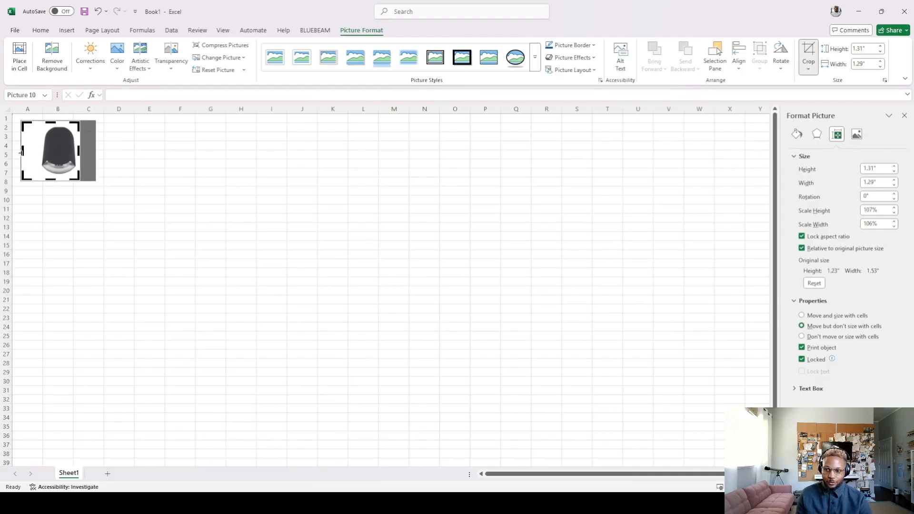
{"action": "left_click_drag", "start_coordinate": [22, 152], "coordinate": [36, 151]}
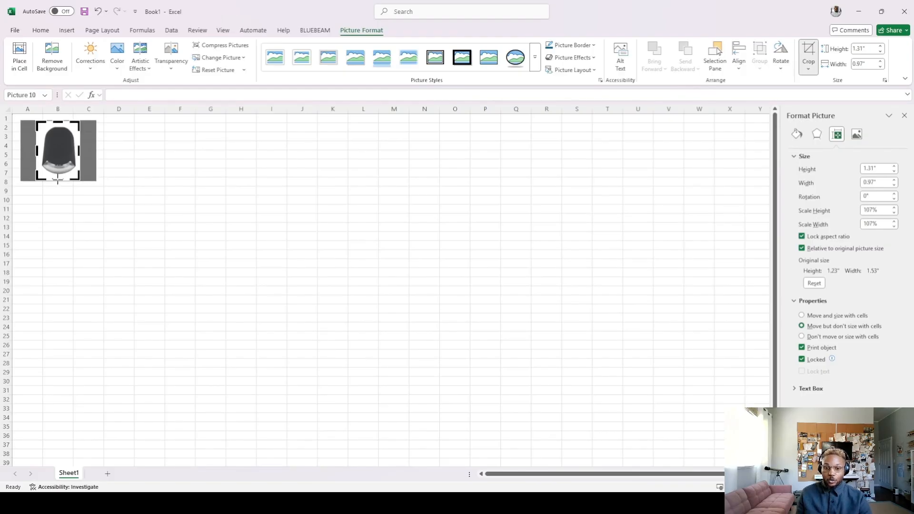
{"action": "left_click_drag", "start_coordinate": [58, 180], "coordinate": [58, 176]}
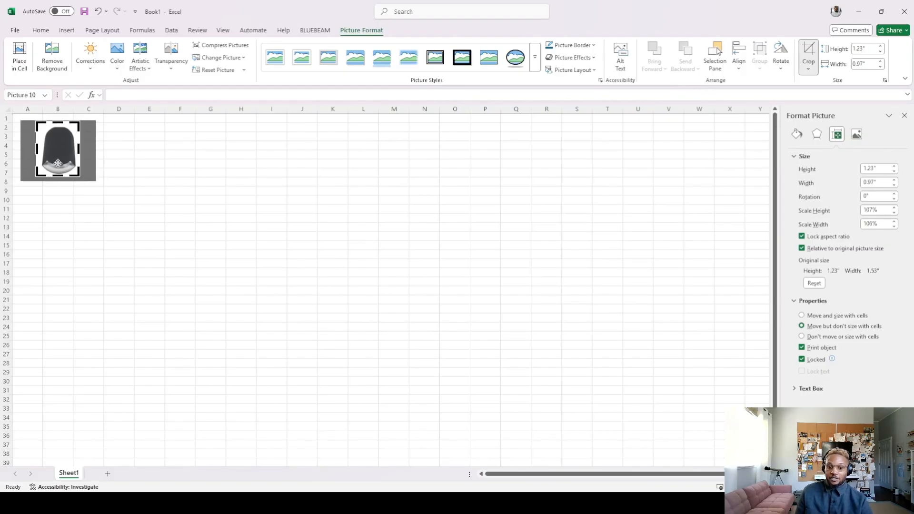
{"action": "left_click", "coordinate": [101, 165]}
{"action": "left_click", "coordinate": [64, 145]}
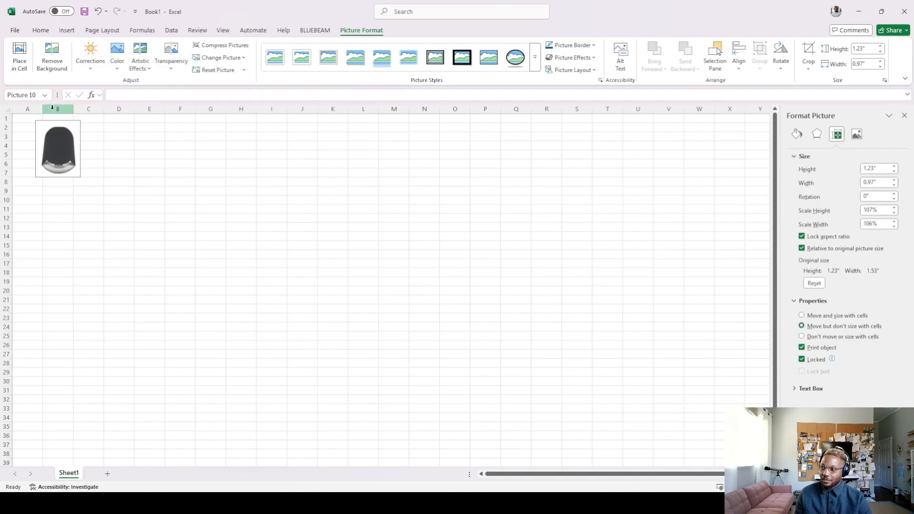
Step: Merge and center cells A1:C8 behind the picture and set the picture to move and size with cells
{"action": "left_click_drag", "start_coordinate": [29, 118], "coordinate": [92, 183]}
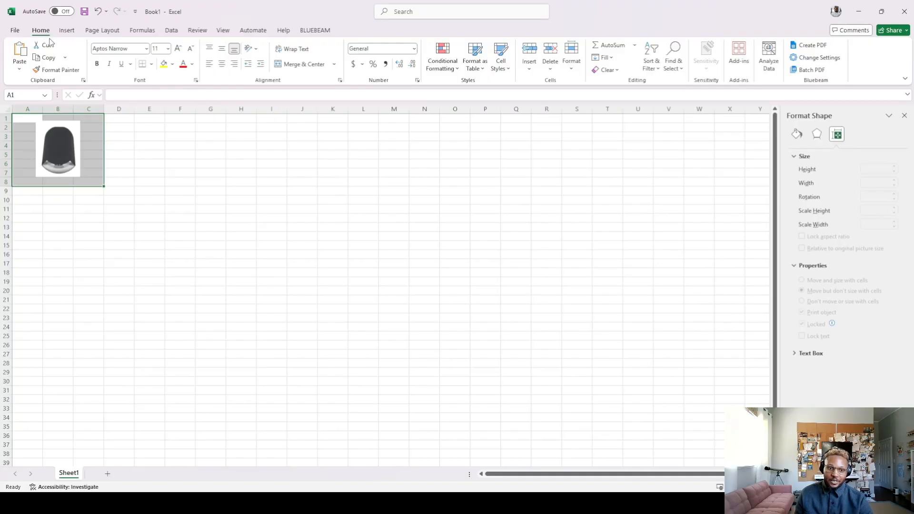
{"action": "left_click", "coordinate": [312, 66]}
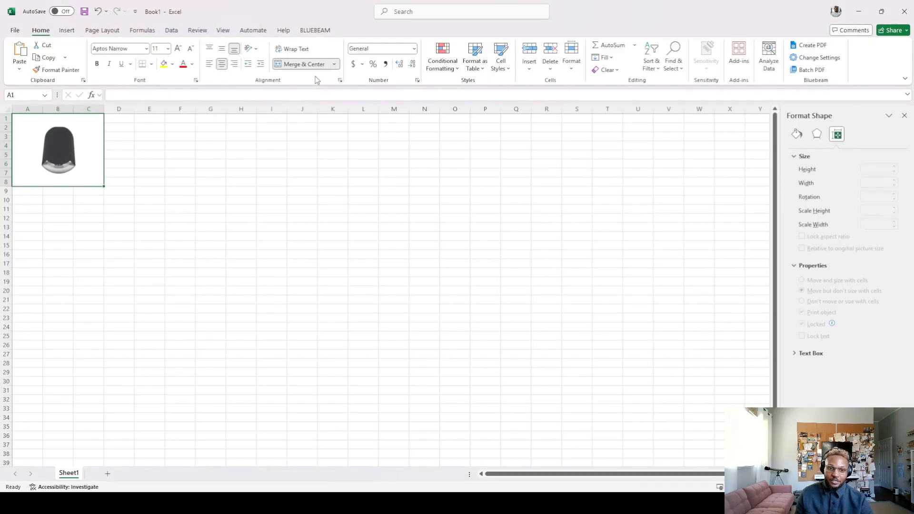
{"action": "left_click", "coordinate": [55, 146]}
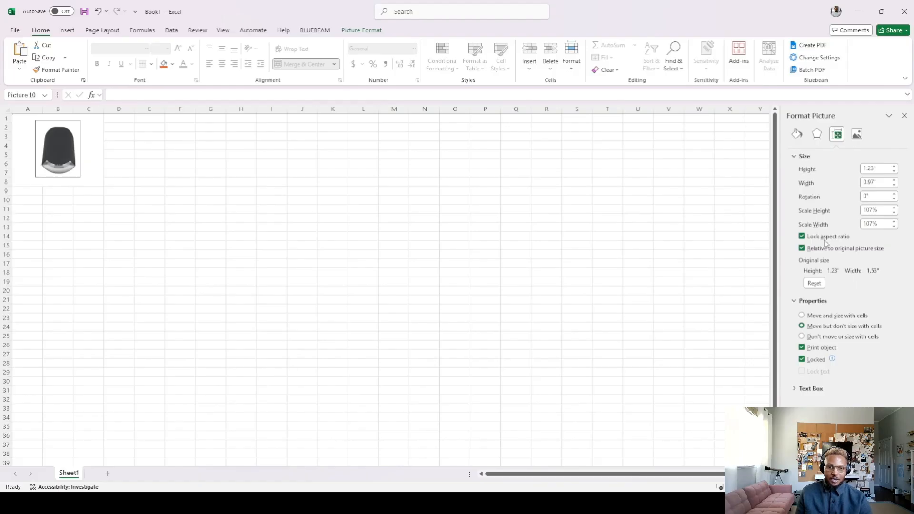
{"action": "left_click", "coordinate": [802, 316]}
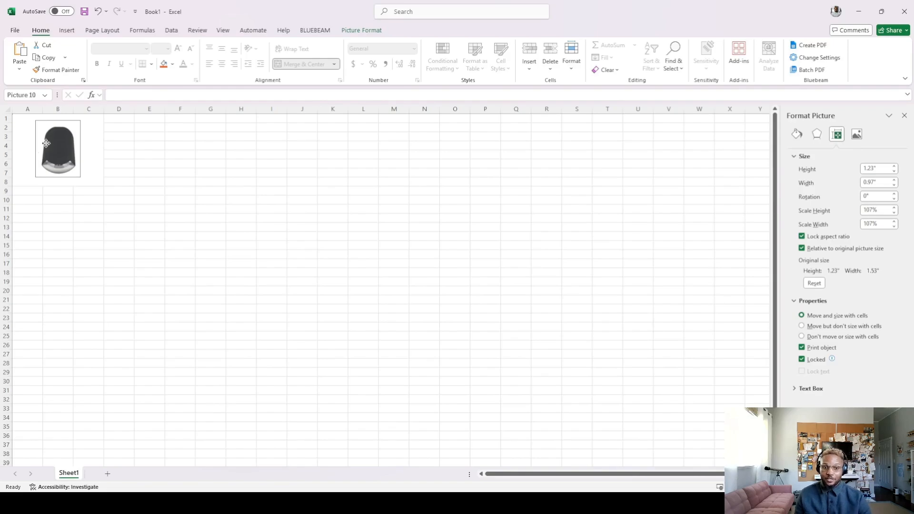
Step: Widen column A and increase the height of row 1 to scale the picture with its cells
{"action": "left_click_drag", "start_coordinate": [43, 113], "coordinate": [5, 131]}
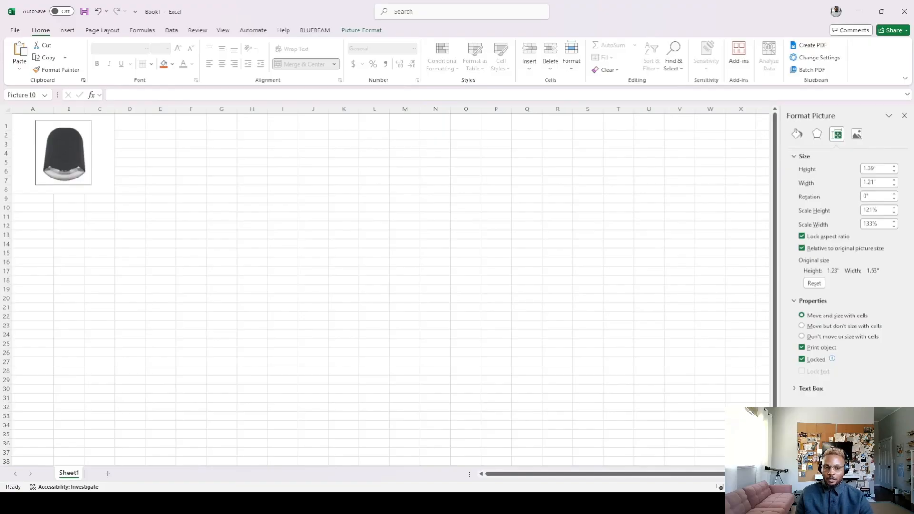
{"action": "left_click", "coordinate": [29, 120]}
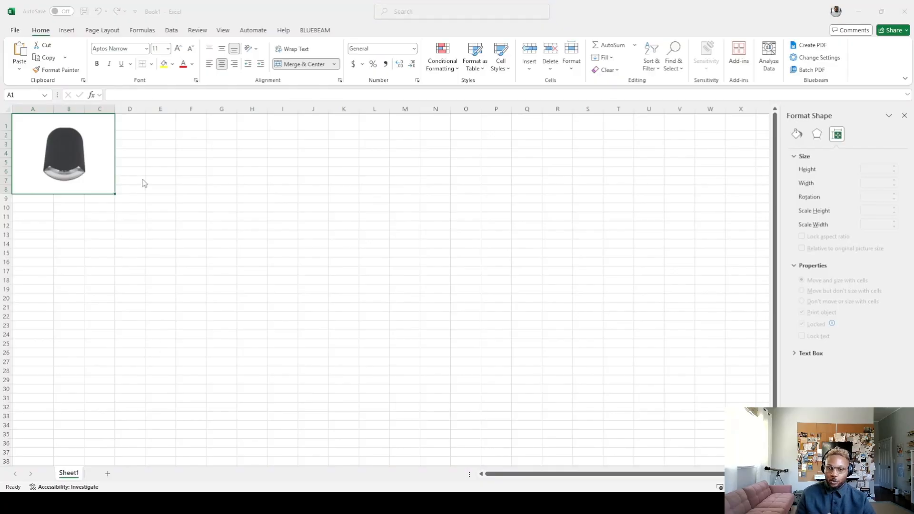
Step: Switch to Revit, open Ideate Sticky, and check the linked images list before returning to the Excel schedules
{"action": "left_click", "coordinate": [173, 334]}
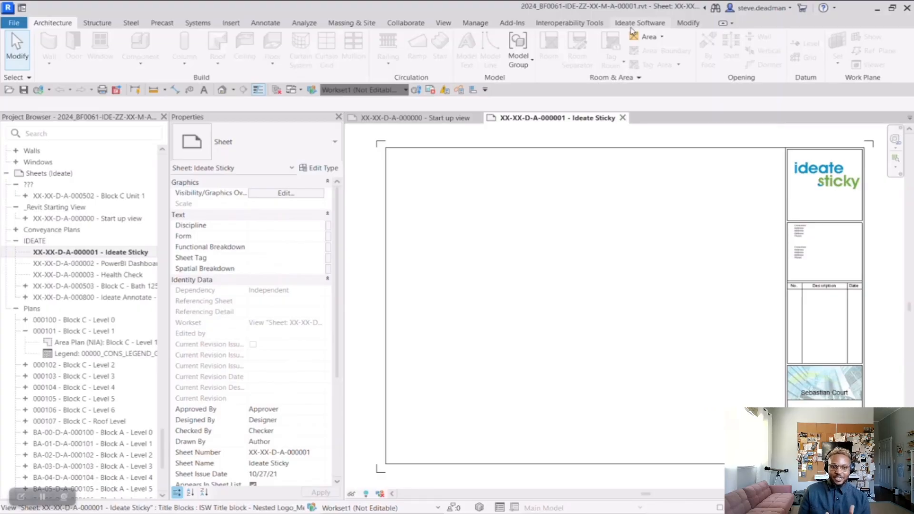
{"action": "left_click", "coordinate": [633, 24]}
{"action": "left_click", "coordinate": [70, 42]}
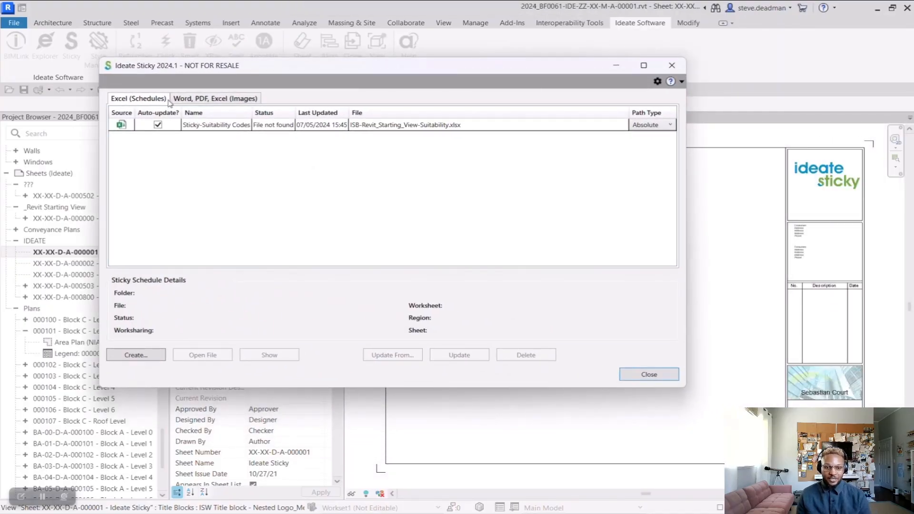
{"action": "left_click", "coordinate": [221, 100]}
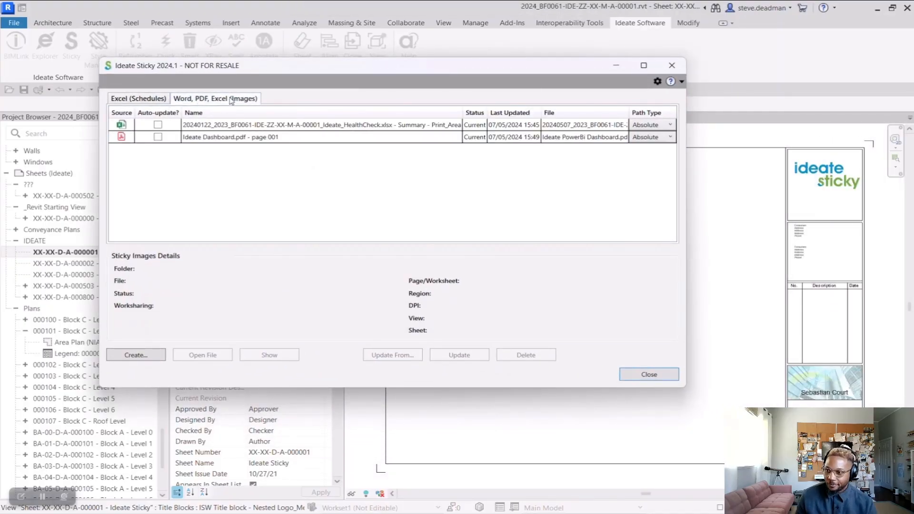
{"action": "left_click", "coordinate": [150, 102]}
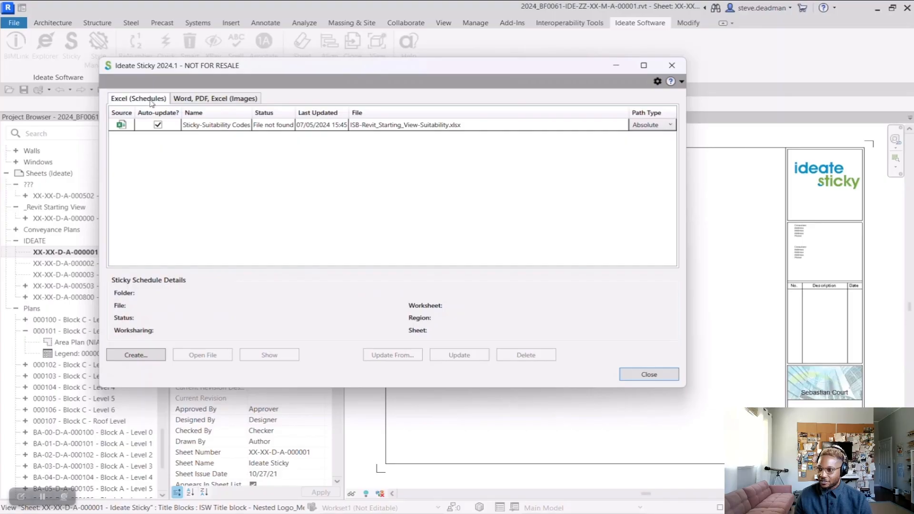
Step: Create the Excel schedule Sticky-Philips Chloride from the Philips Chloride worksheet's print area in ISB-Philips_Lighting_Spec.xlsx in _Presentation Dataset
{"action": "left_click", "coordinate": [143, 357]}
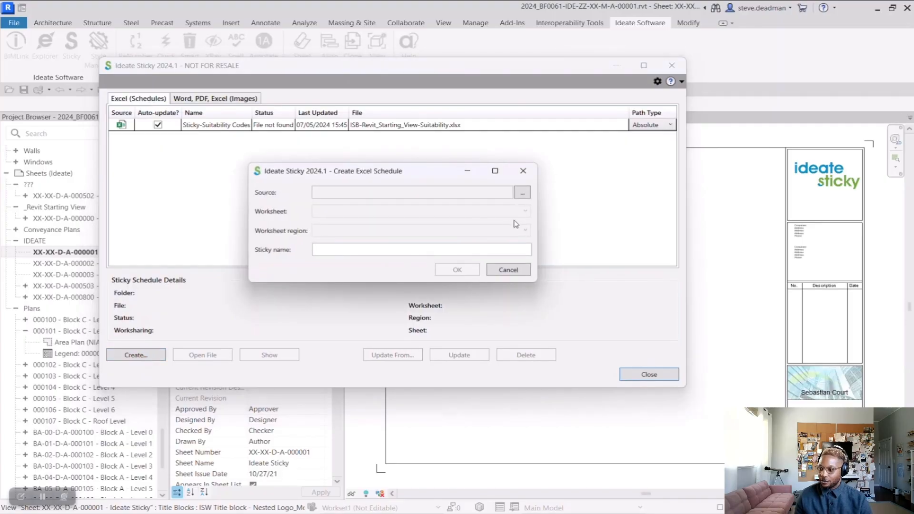
{"action": "left_click", "coordinate": [522, 193]}
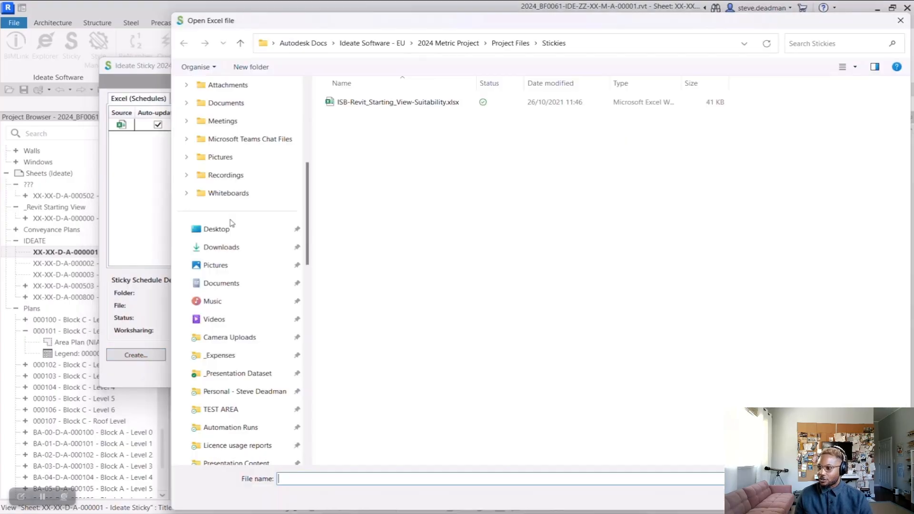
{"action": "left_click", "coordinate": [238, 374]}
{"action": "left_click", "coordinate": [646, 85]}
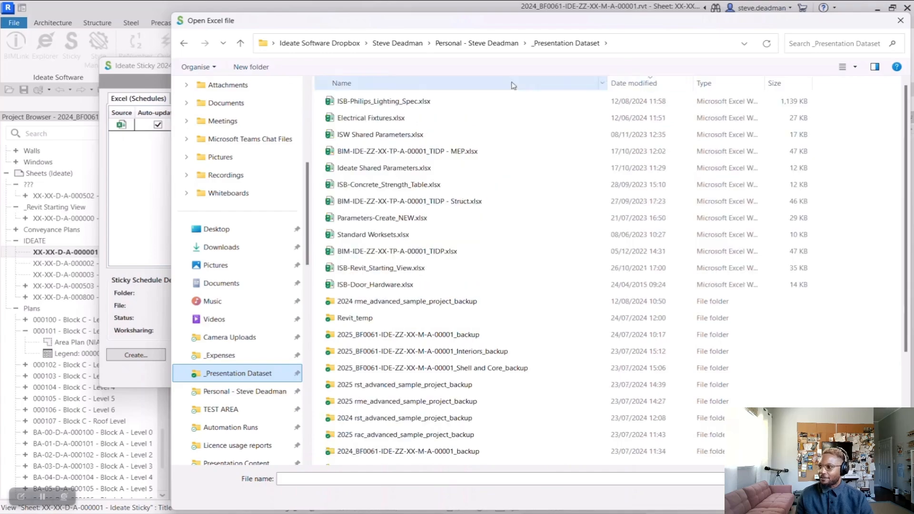
{"action": "left_click", "coordinate": [414, 100]}
{"action": "left_click", "coordinate": [805, 497]}
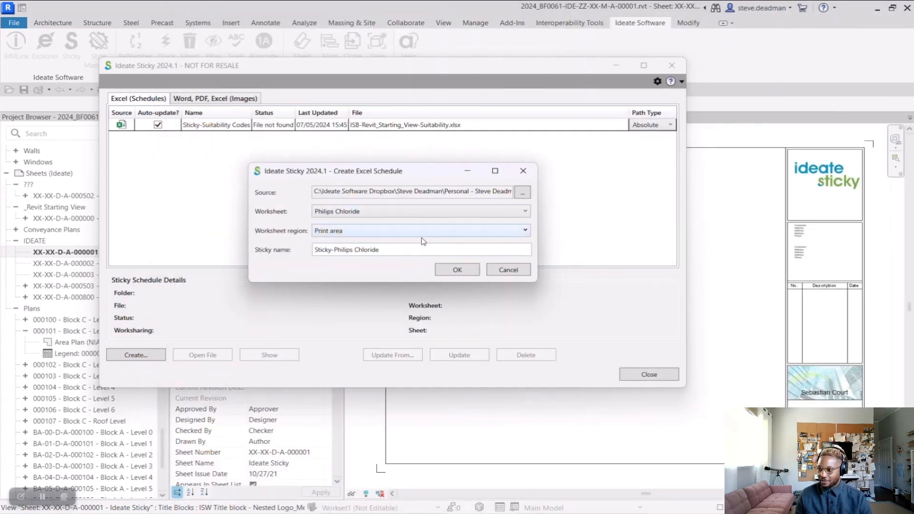
{"action": "left_click", "coordinate": [455, 270]}
{"action": "left_click", "coordinate": [649, 374]}
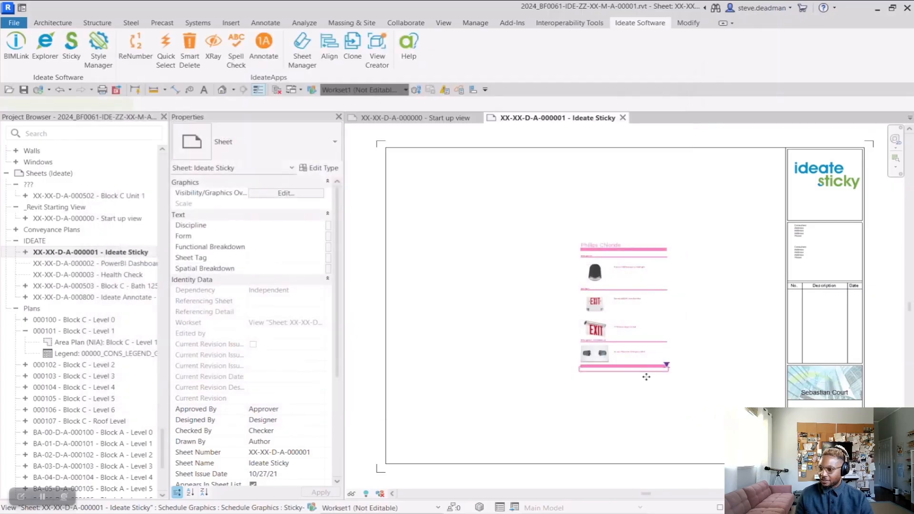
Step: Place the new schedule on the Ideate Sticky sheet and move it to the sheet's upper-left area
{"action": "left_click", "coordinate": [627, 240]}
{"action": "left_click", "coordinate": [619, 261]}
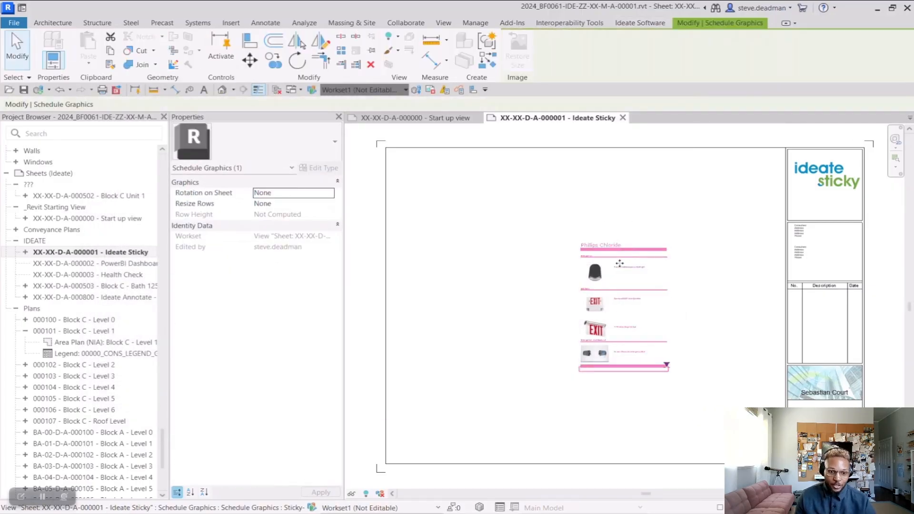
{"action": "left_click_drag", "start_coordinate": [618, 262], "coordinate": [455, 204]}
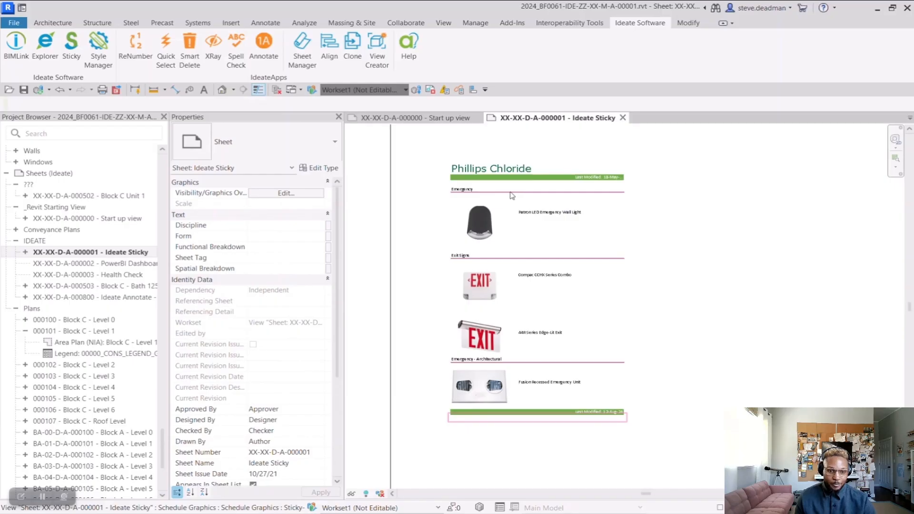
Step: Open the placed schedule for viewing and locate Sticky-Philips Chloride among the Generic Models schedules
{"action": "double_click", "coordinate": [511, 195]}
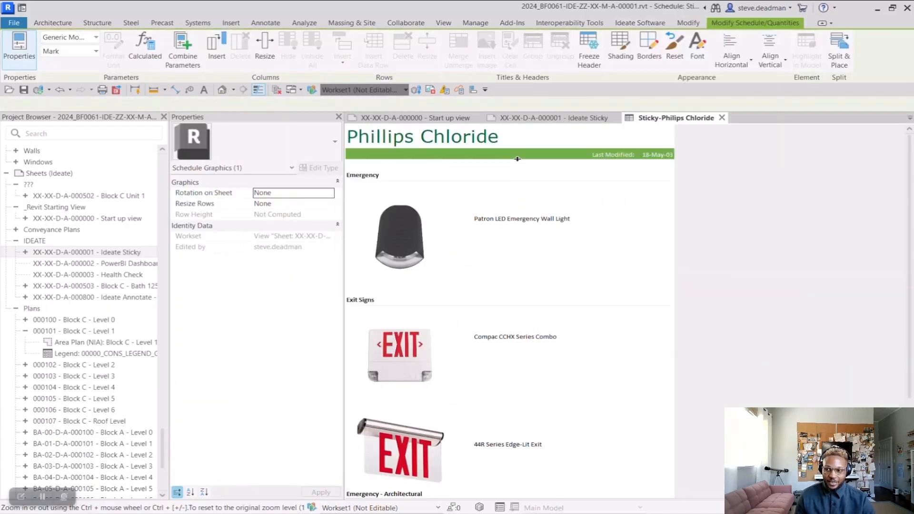
{"action": "scroll", "coordinate": [87, 296], "scroll_direction": "up", "scroll_amount": 8}
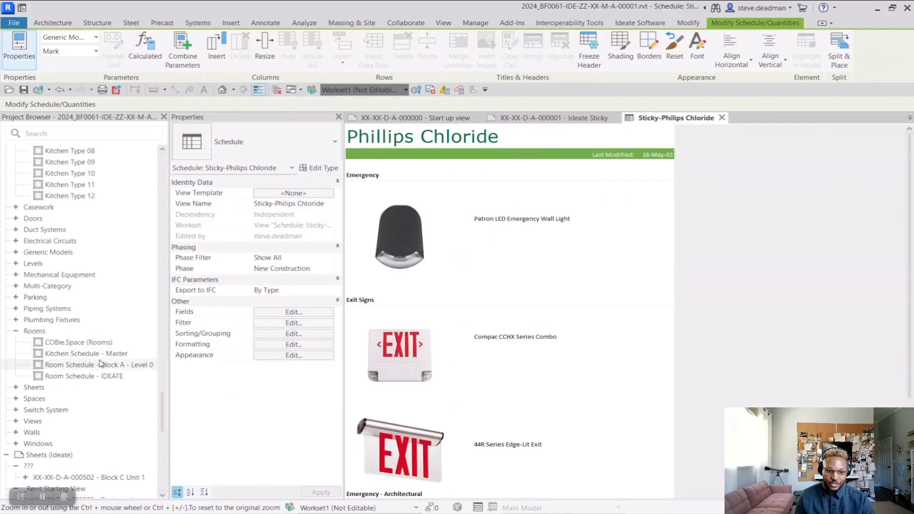
{"action": "left_click", "coordinate": [16, 252]}
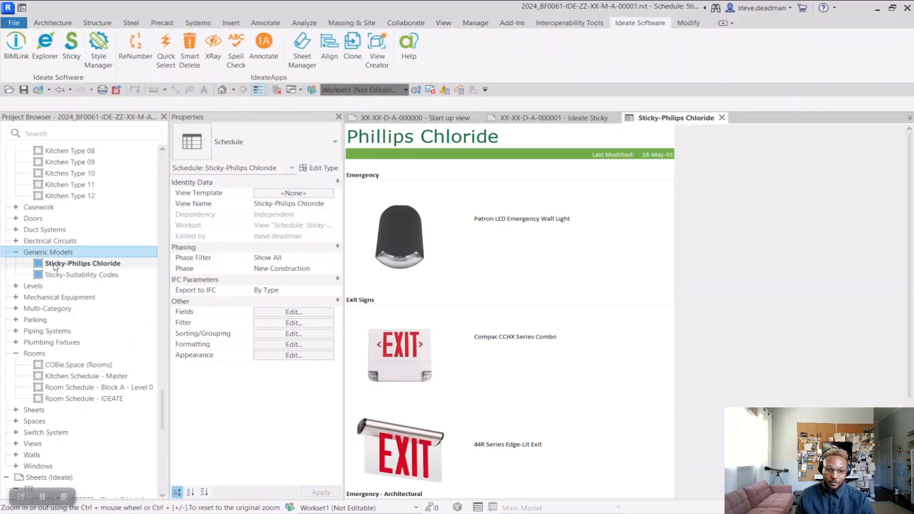
{"action": "left_click", "coordinate": [88, 265]}
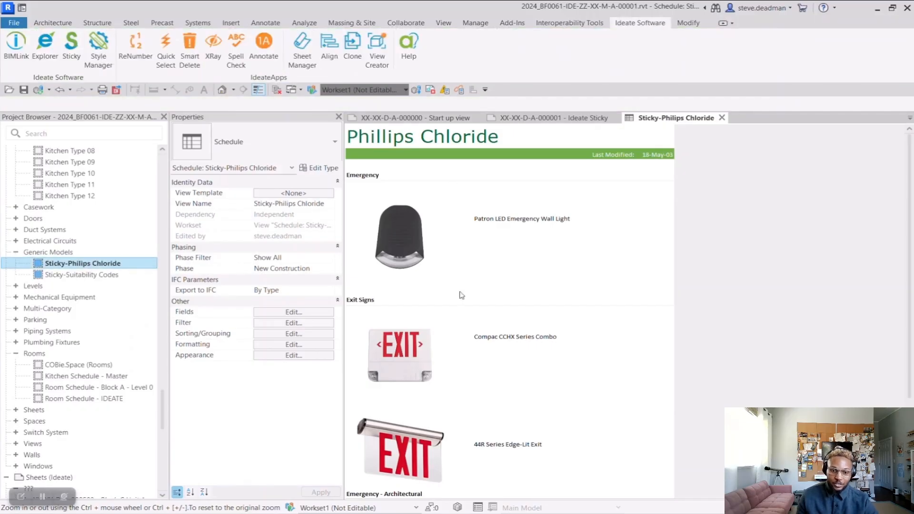
Step: Append "- test" to the schedule's Phillips Chloride title, then undo the edit
{"action": "left_click", "coordinate": [512, 137]}
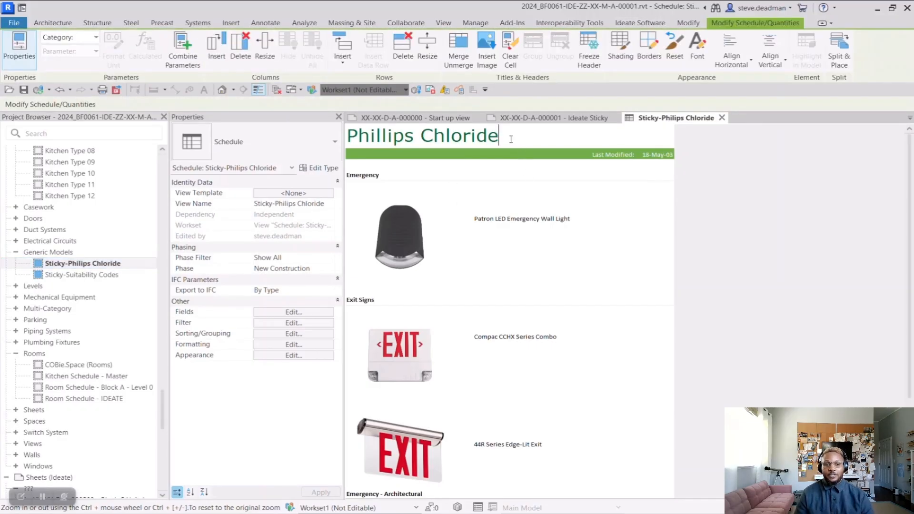
{"action": "type", "text": "- test"}
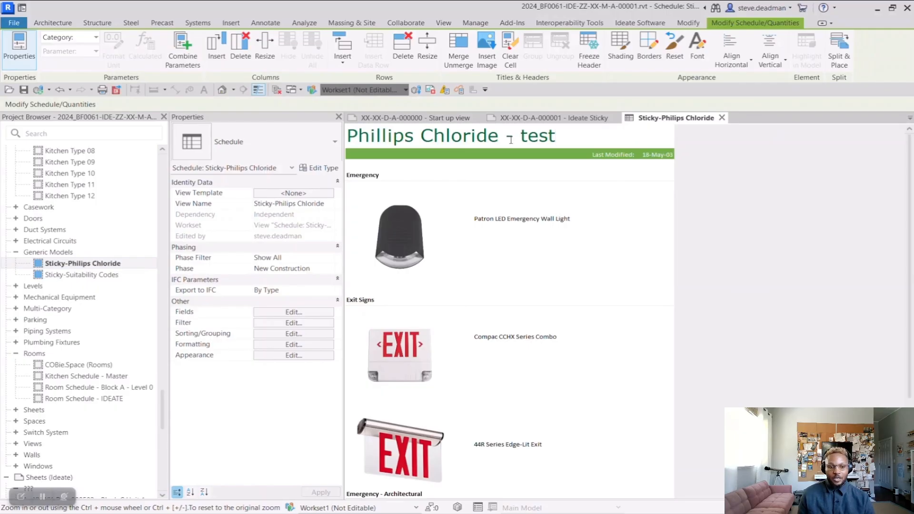
{"action": "left_click", "coordinate": [599, 257]}
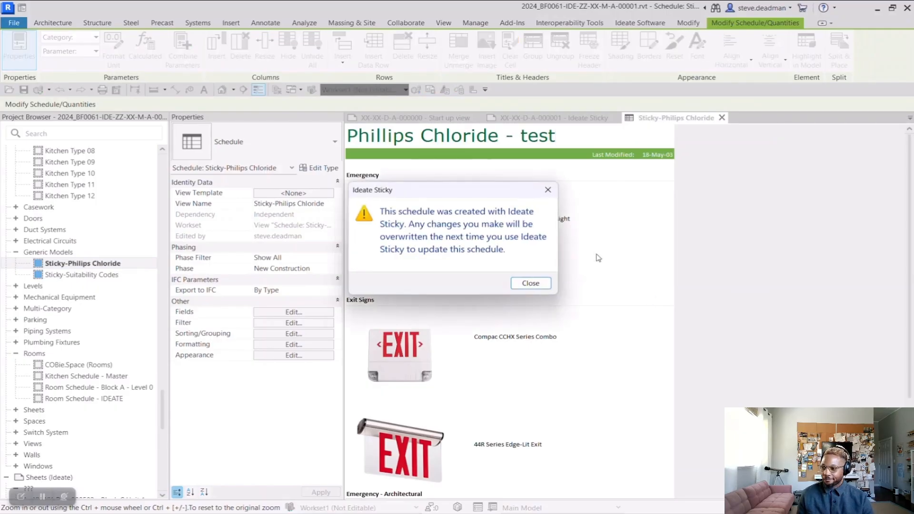
{"action": "left_click", "coordinate": [534, 284]}
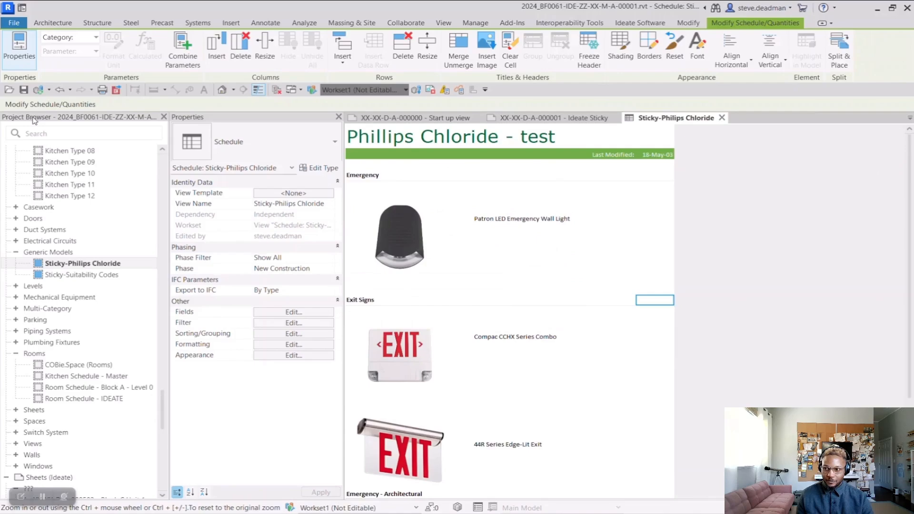
{"action": "left_click", "coordinate": [59, 90]}
Step: Return to the XX-XX-D-A-000001 - Ideate Sticky sheet and reopen the Ideate Sticky manager
{"action": "left_click", "coordinate": [552, 123]}
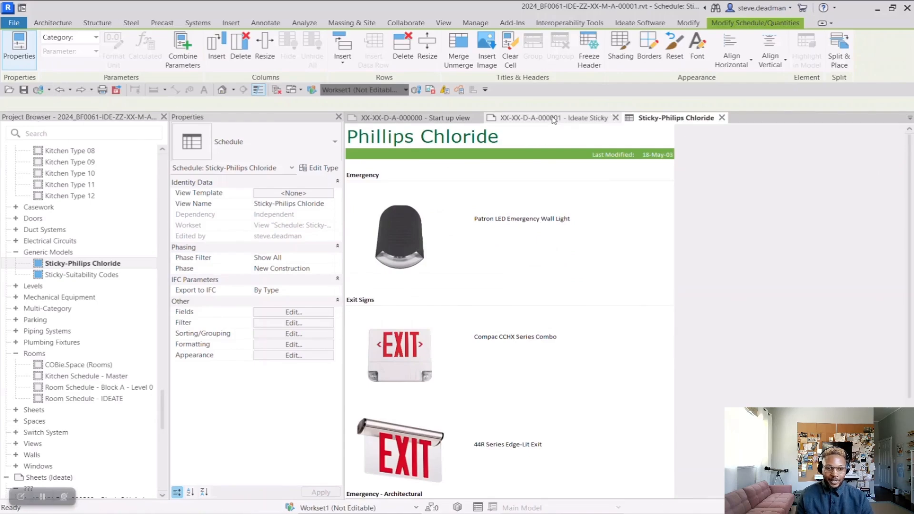
{"action": "left_click", "coordinate": [545, 324]}
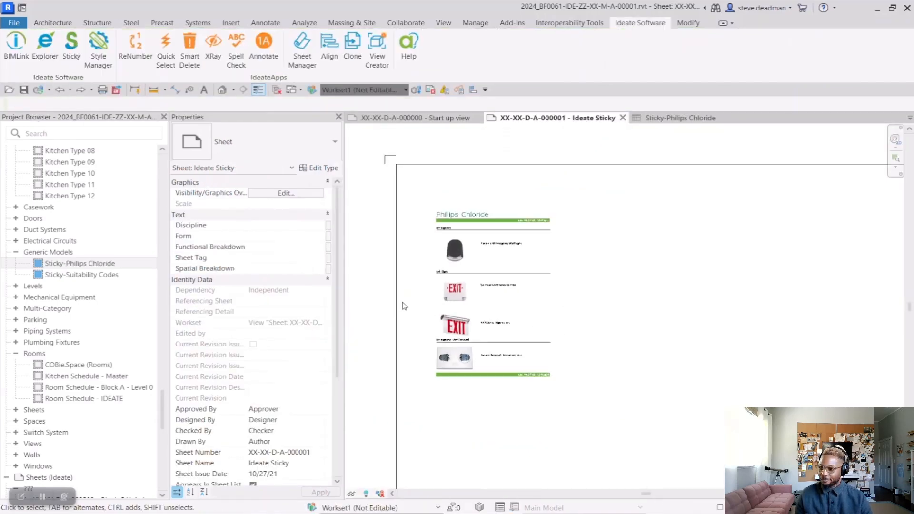
{"action": "left_click", "coordinate": [71, 45]}
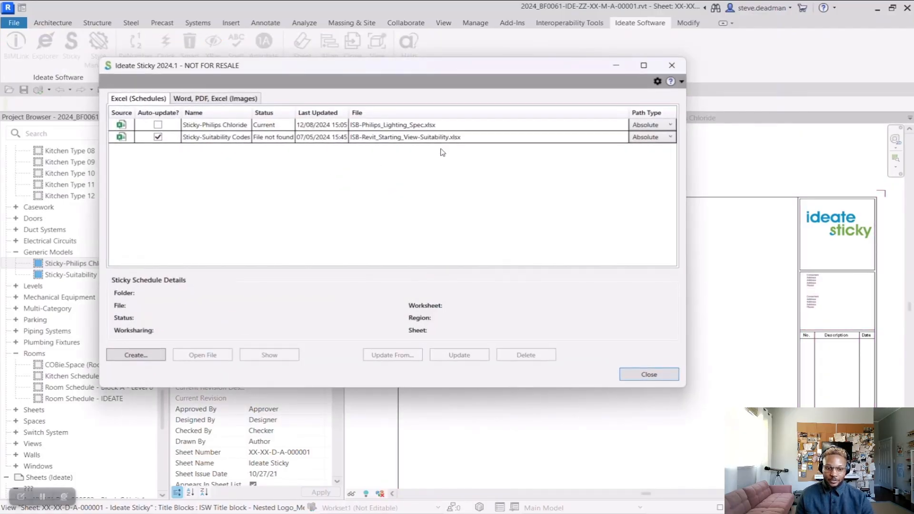
Step: Create a Sticky image of the Philips Chloride print area from ISB-Philips_Lighting_Spec.xlsx at 300 DPI in color, and close the manager
{"action": "left_click", "coordinate": [207, 100]}
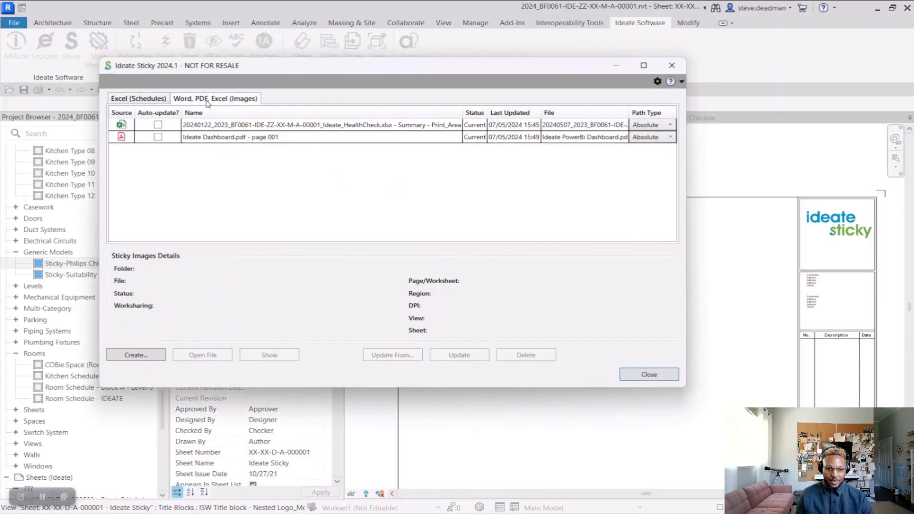
{"action": "left_click", "coordinate": [146, 356]}
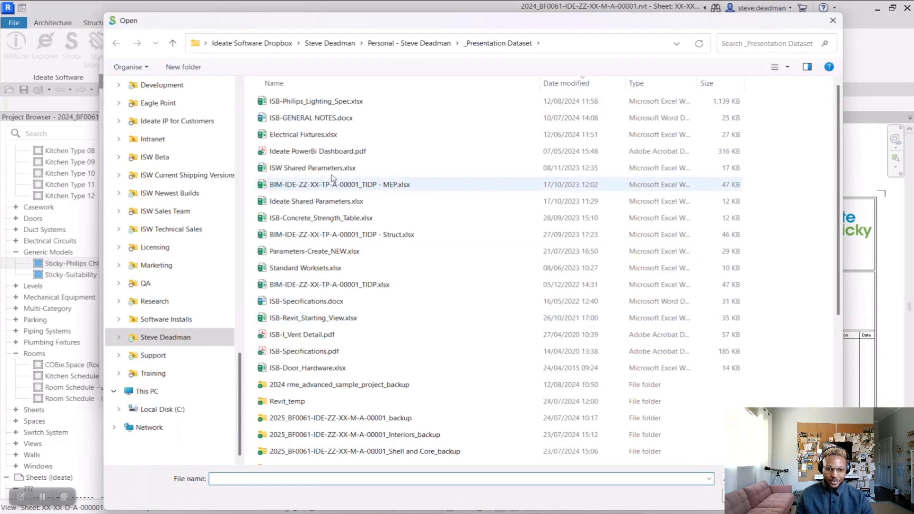
{"action": "left_click", "coordinate": [320, 101]}
{"action": "left_click", "coordinate": [751, 497]}
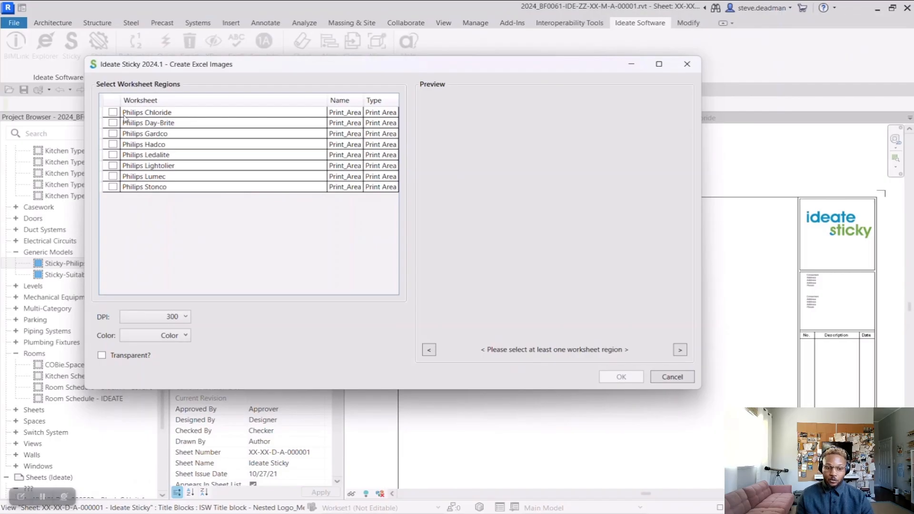
{"action": "left_click", "coordinate": [113, 113]}
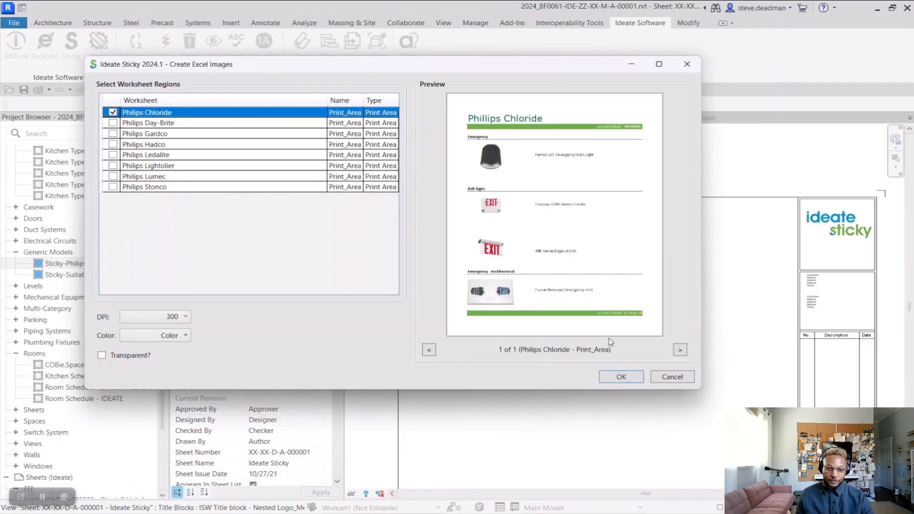
{"action": "left_click", "coordinate": [622, 377]}
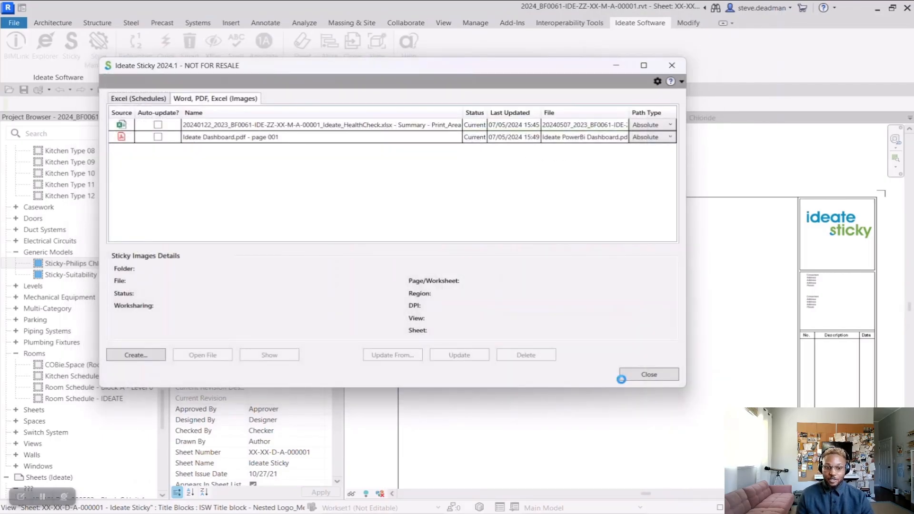
{"action": "left_click", "coordinate": [649, 375]}
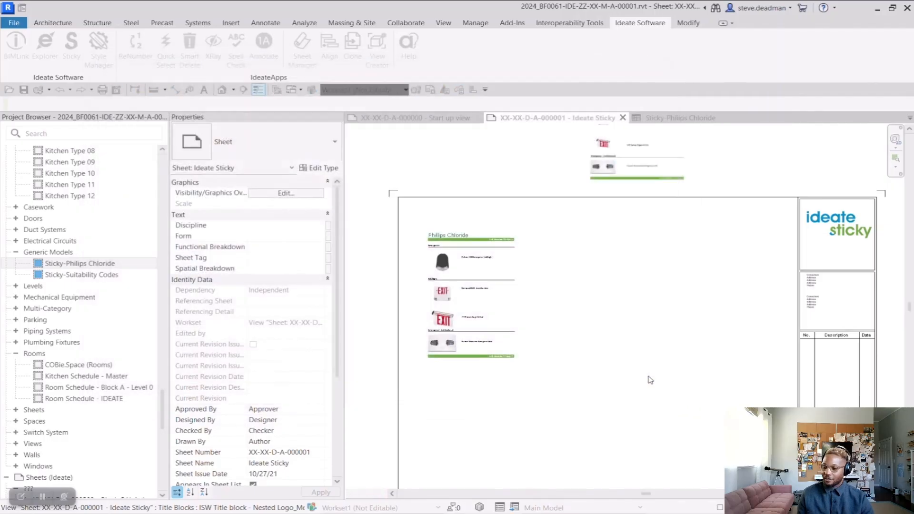
Step: Move the new Philips Chloride raster image onto the sheet beside the schedule, and compare the two close up
{"action": "left_click", "coordinate": [631, 165]}
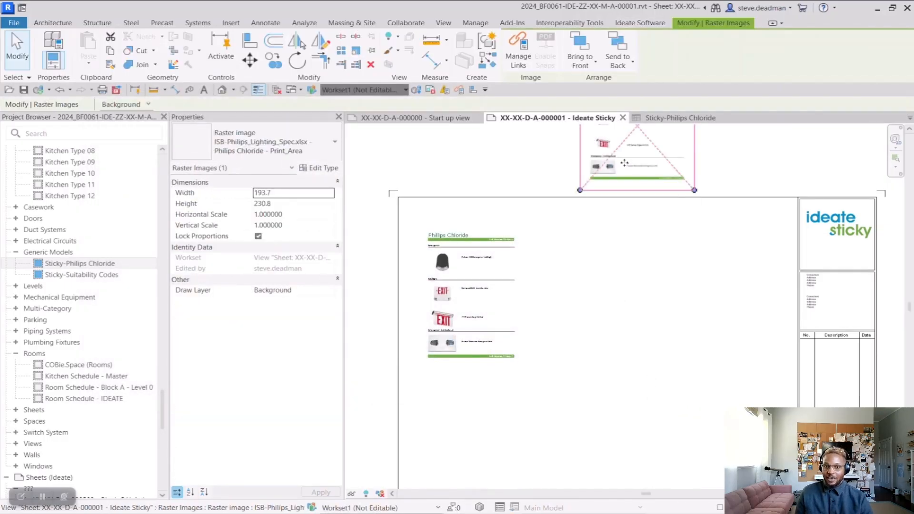
{"action": "left_click_drag", "start_coordinate": [631, 165], "coordinate": [578, 331]}
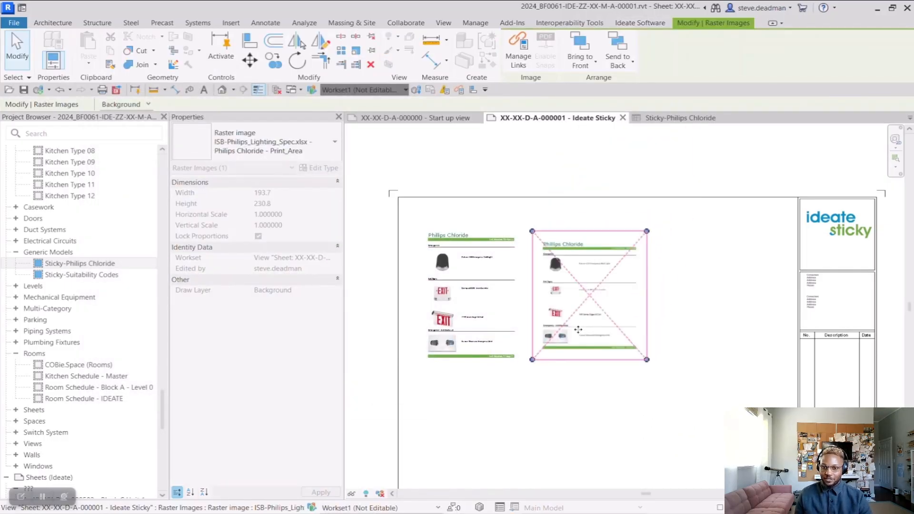
{"action": "scroll", "coordinate": [434, 253], "scroll_direction": "up", "scroll_amount": 4}
{"action": "key", "text": "Escape"}
{"action": "scroll", "coordinate": [532, 227], "scroll_direction": "up", "scroll_amount": 3}
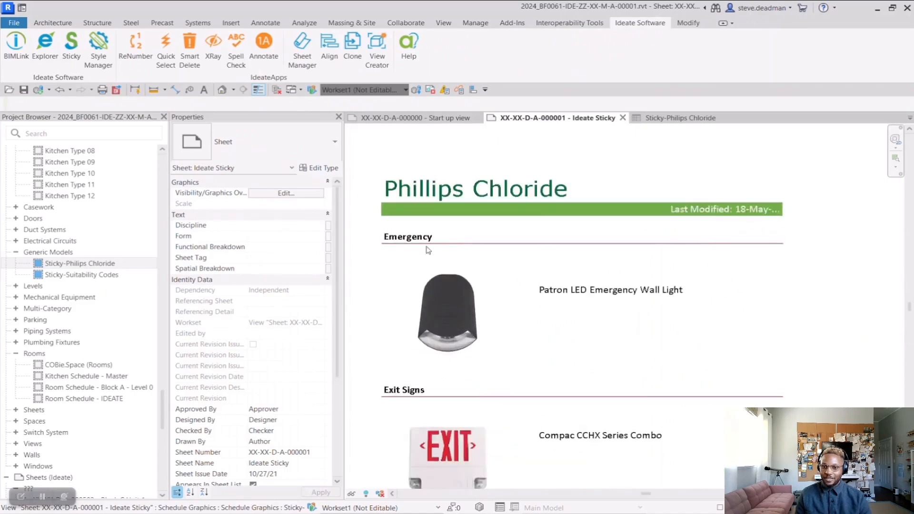
{"action": "scroll", "coordinate": [532, 228], "scroll_direction": "down", "scroll_amount": 3}
{"action": "scroll", "coordinate": [686, 303], "scroll_direction": "up", "scroll_amount": 3}
{"action": "scroll", "coordinate": [686, 303], "scroll_direction": "down", "scroll_amount": 3}
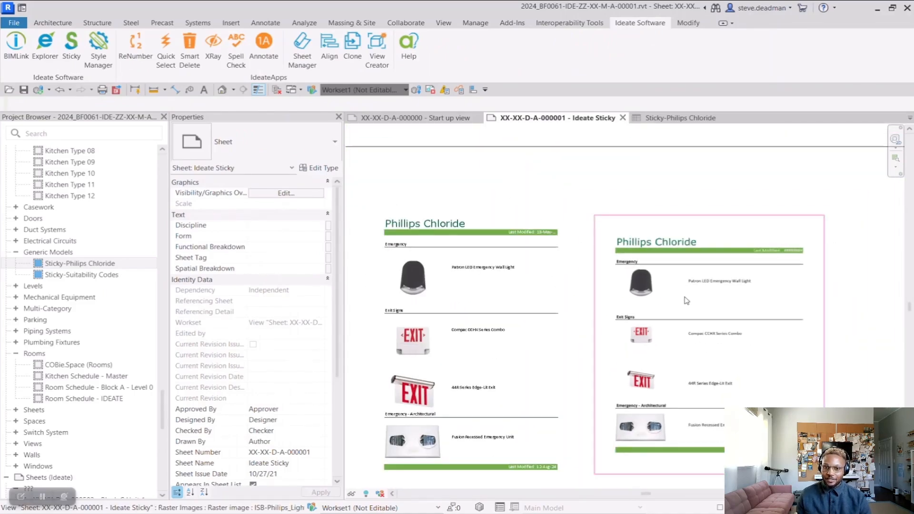
{"action": "scroll", "coordinate": [518, 238], "scroll_direction": "down", "scroll_amount": 1}
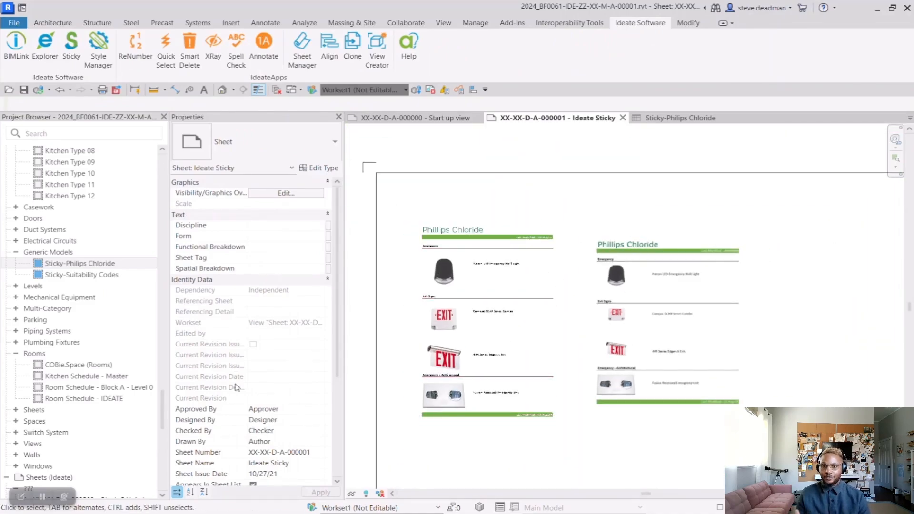
Step: Open ISB-Philips_Lighting_Spec.xlsx in Excel and change the title in A1 to "Phillips Chloride - Ideate Software"
{"action": "key", "text": "alt+Tab"}
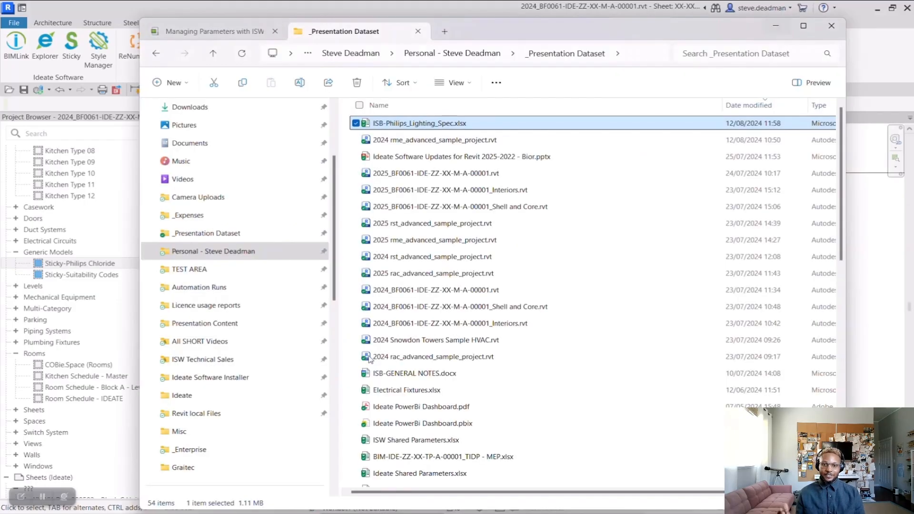
{"action": "double_click", "coordinate": [452, 124]}
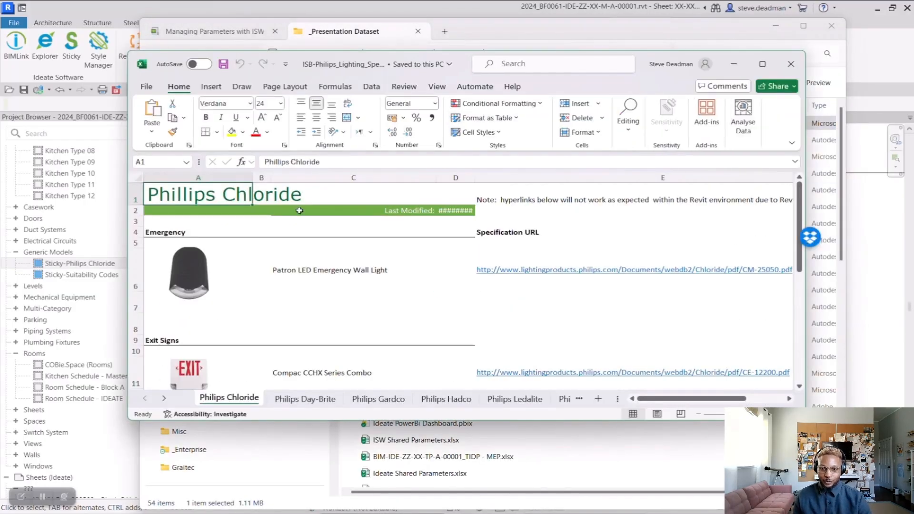
{"action": "left_click", "coordinate": [324, 162]}
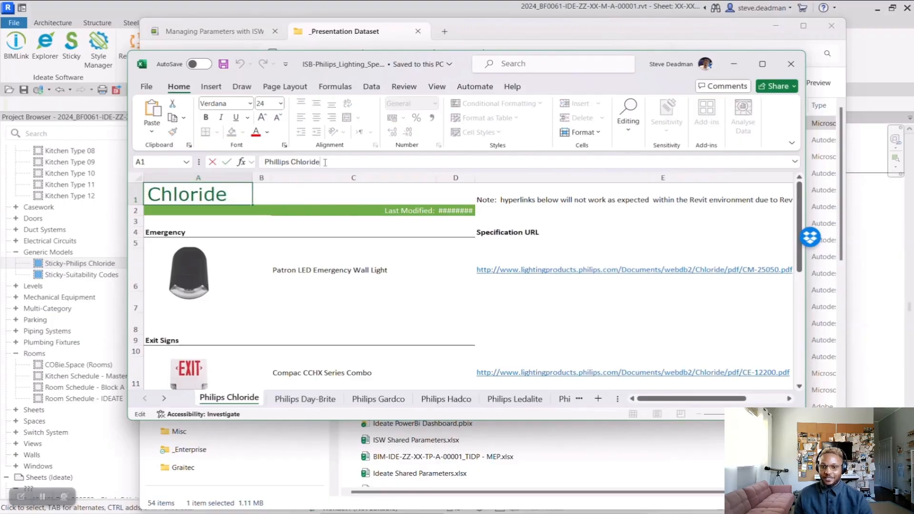
{"action": "type", "text": "- Ide"}
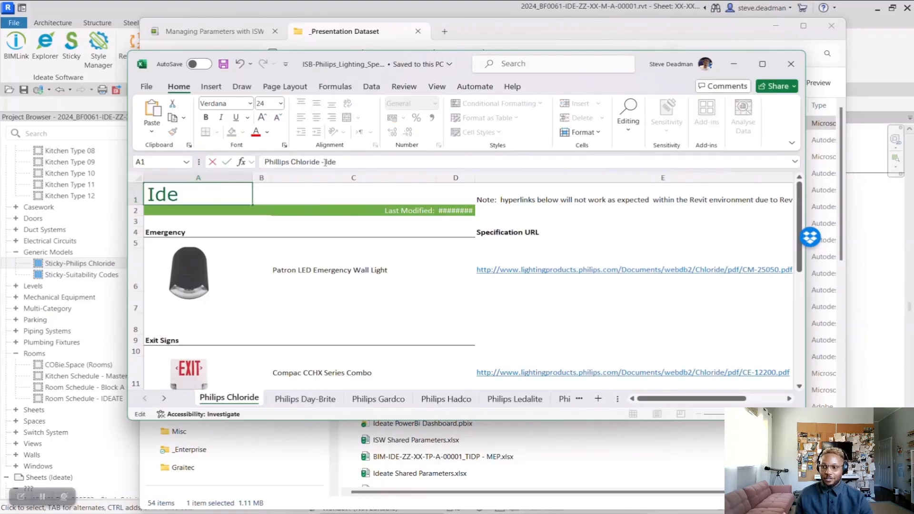
{"action": "type", "text": "ate Software"}
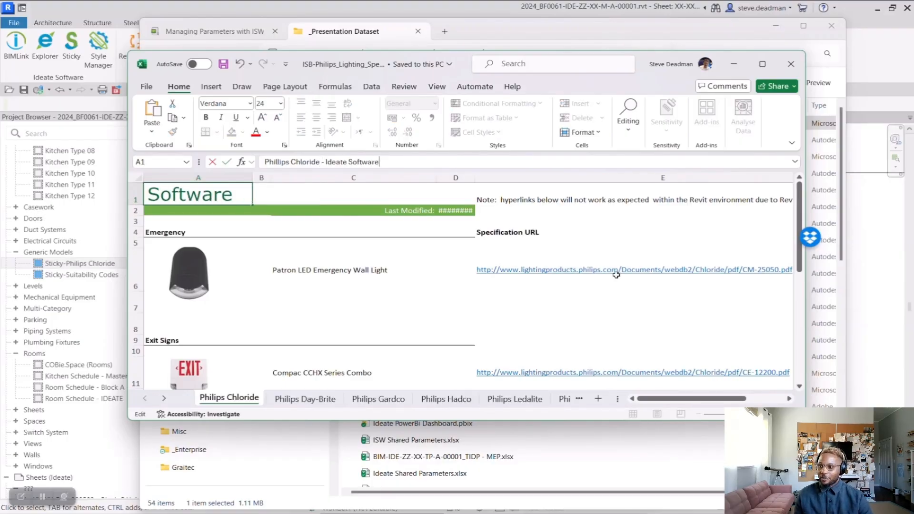
{"action": "key", "text": "ctrl+Return"}
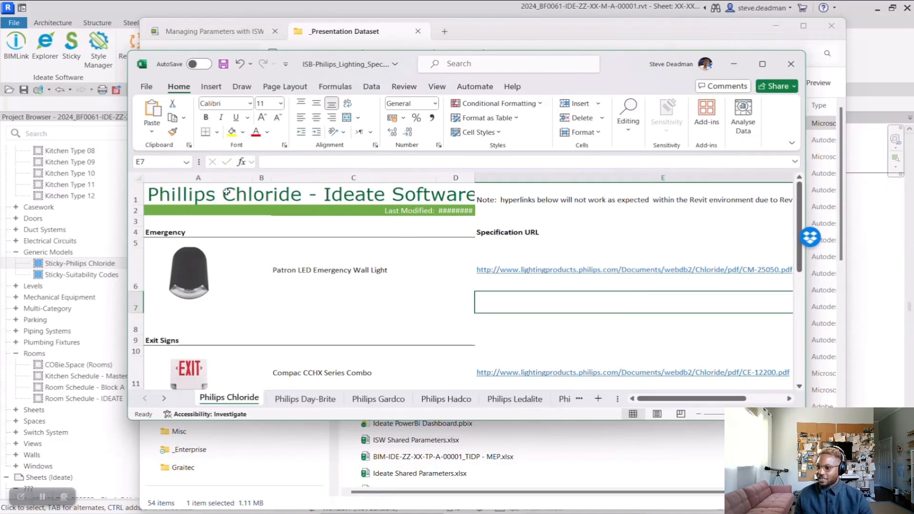
Step: Fill title cell A1 with yellow, save and close the workbook, and return to Revit
{"action": "left_click", "coordinate": [232, 131]}
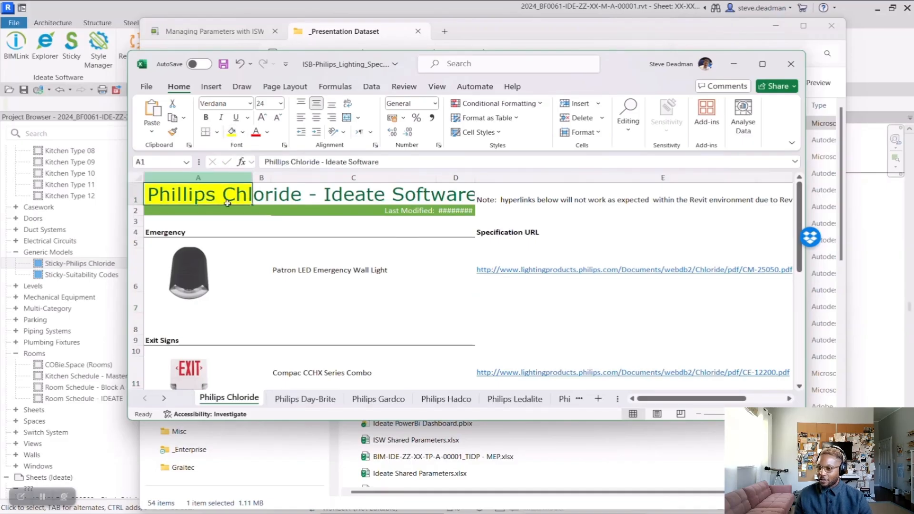
{"action": "left_click", "coordinate": [224, 64]}
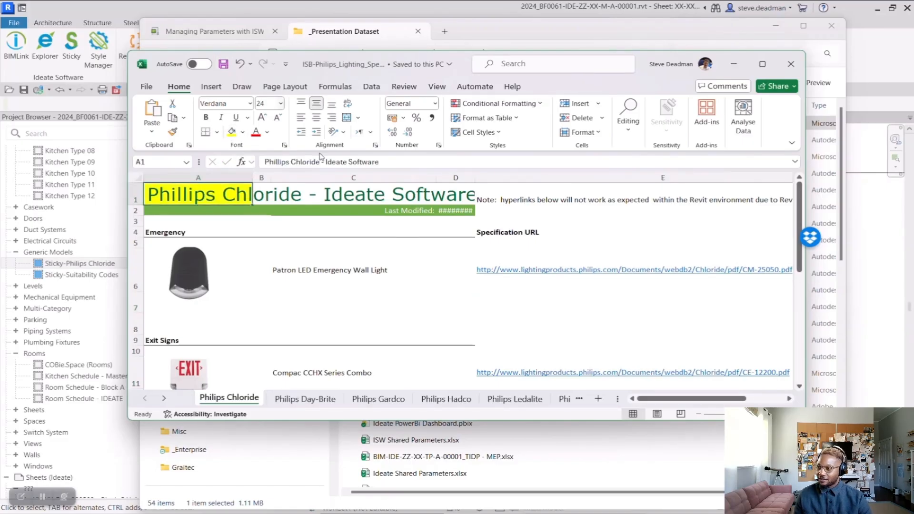
{"action": "left_click", "coordinate": [791, 64]}
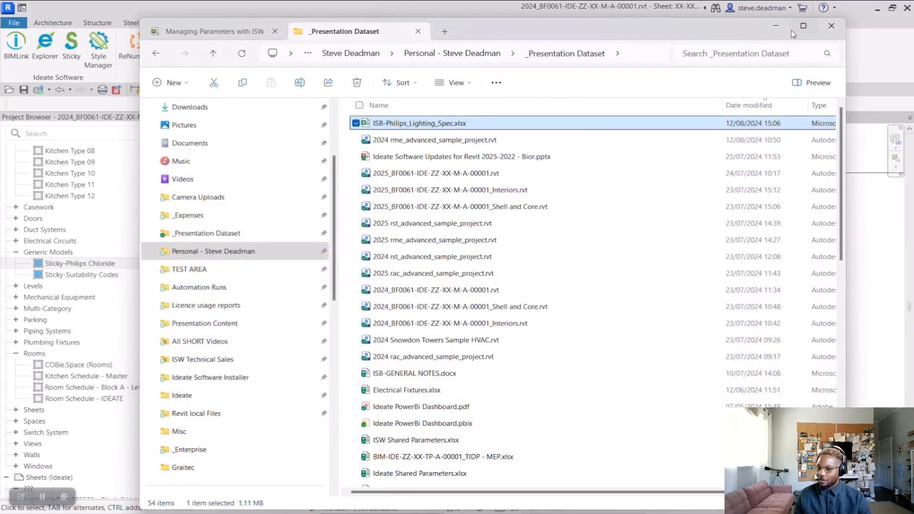
{"action": "left_click", "coordinate": [777, 25]}
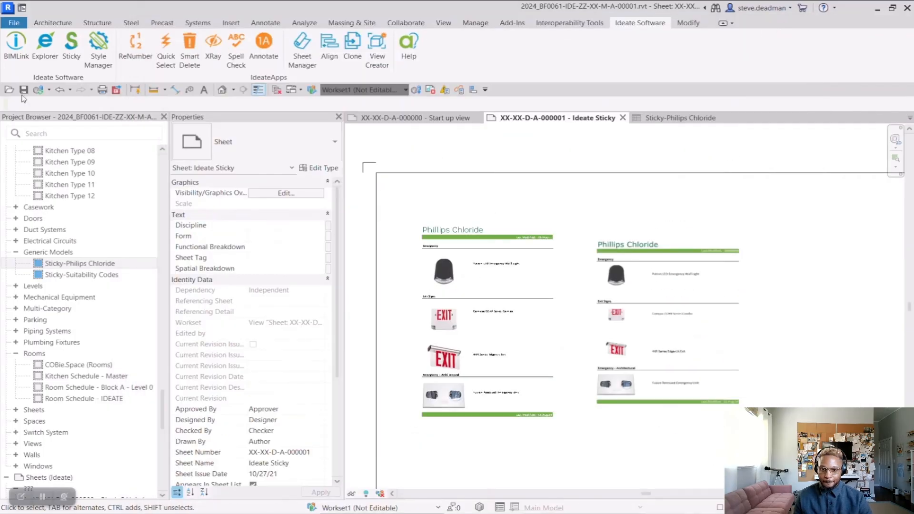
Step: In Ideate Sticky, enable auto-update for the ISB-Philips_Lighting_Spec.xlsx Philips Chloride image and update it from its source
{"action": "left_click", "coordinate": [67, 56]}
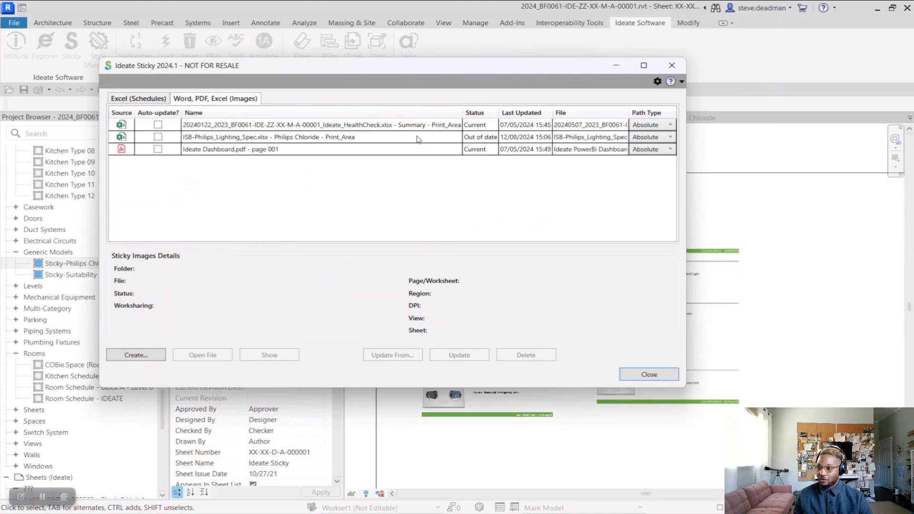
{"action": "left_click", "coordinate": [158, 137]}
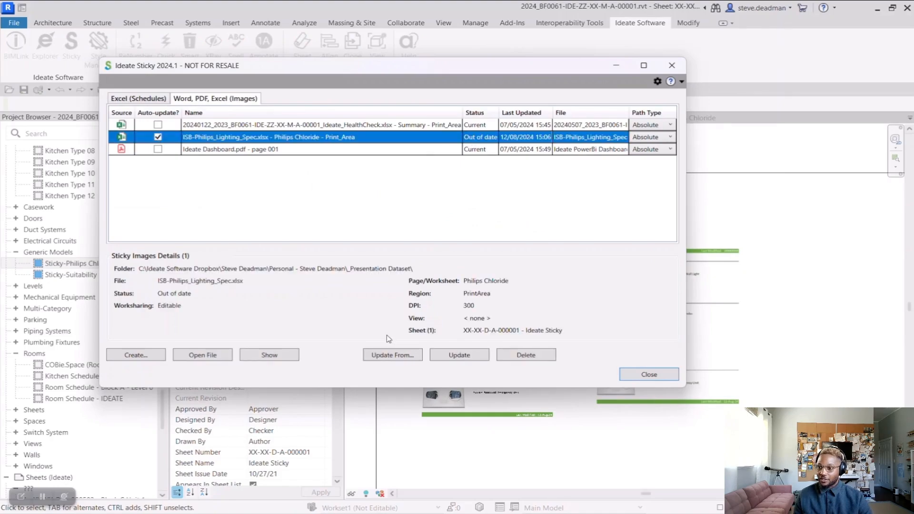
{"action": "left_click", "coordinate": [445, 358]}
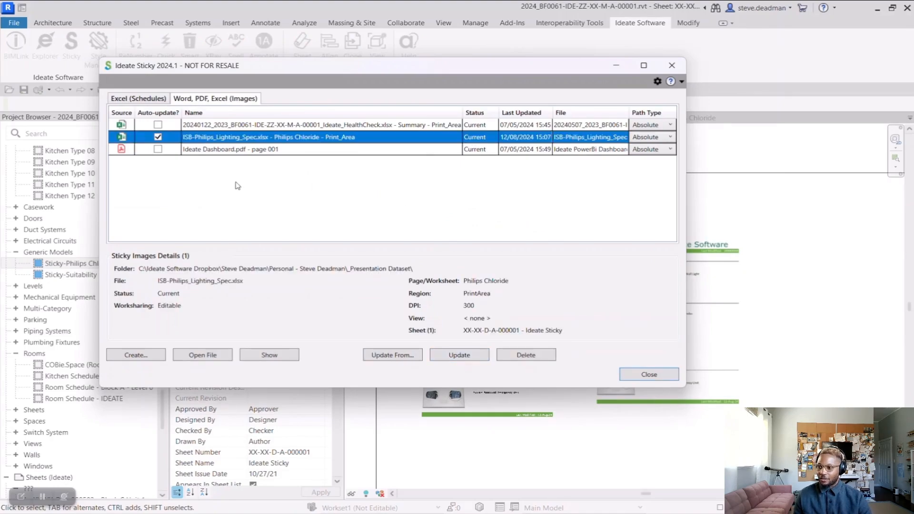
Step: Update the Sticky-Philips Chloride schedule from its Excel source and close the manager
{"action": "left_click", "coordinate": [152, 99]}
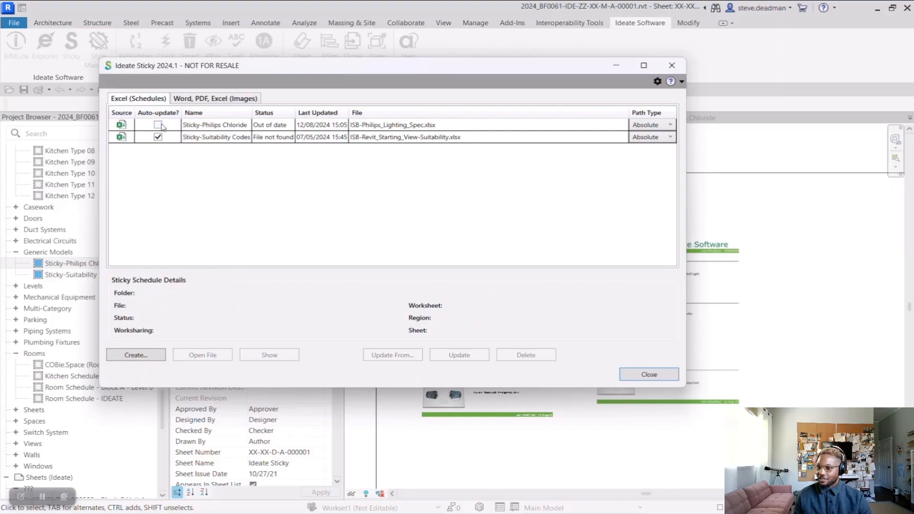
{"action": "left_click", "coordinate": [293, 126]}
{"action": "left_click", "coordinate": [449, 360]}
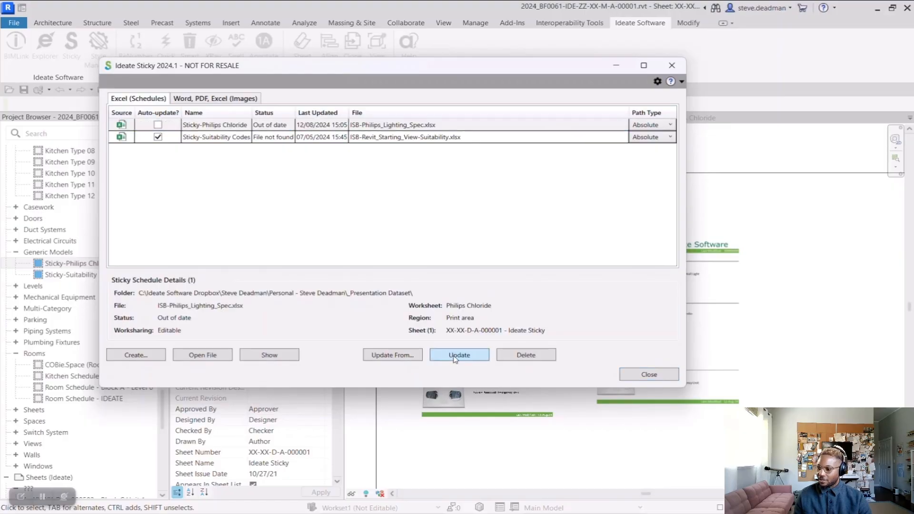
{"action": "left_click", "coordinate": [635, 379]}
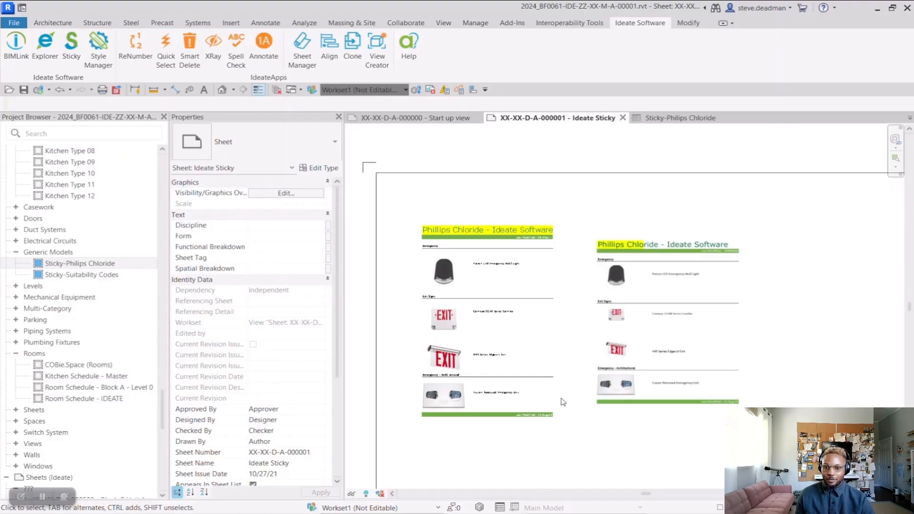
Step: Start creating Sticky images from the Word document ISB-Specifications.docx
{"action": "scroll", "coordinate": [542, 206], "scroll_direction": "down", "scroll_amount": 2}
{"action": "left_click", "coordinate": [71, 50]}
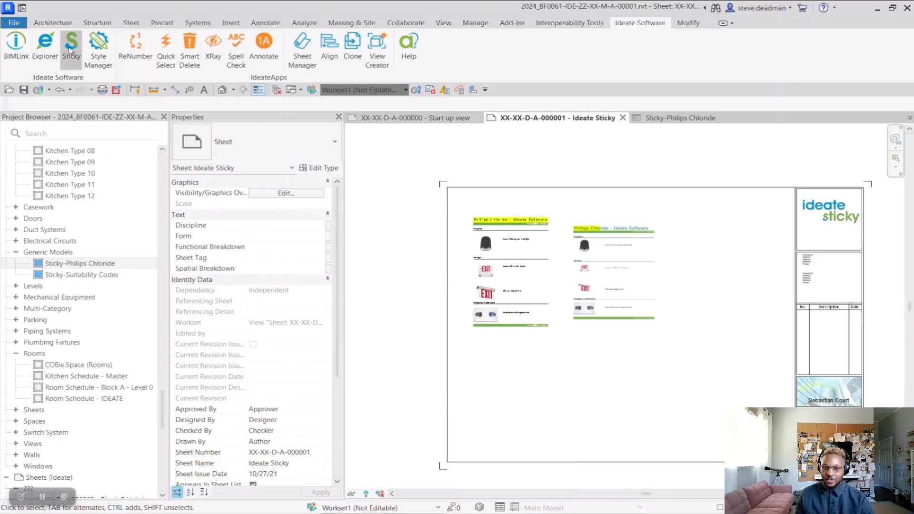
{"action": "left_click", "coordinate": [189, 99]}
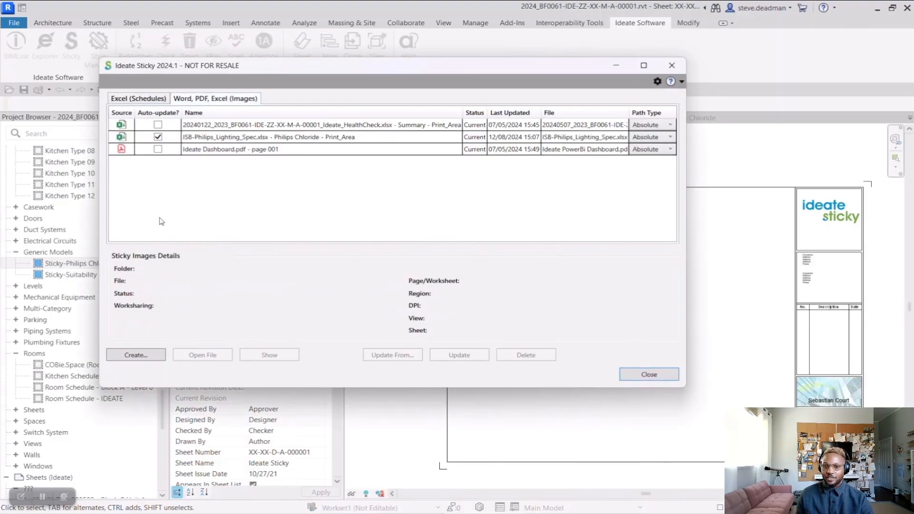
{"action": "left_click", "coordinate": [136, 355]}
{"action": "left_click", "coordinate": [330, 302]}
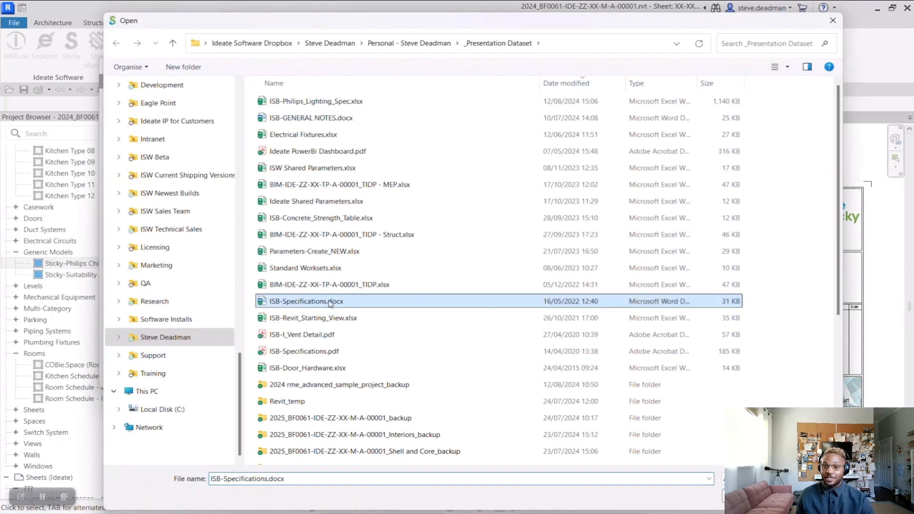
{"action": "double_click", "coordinate": [333, 302]}
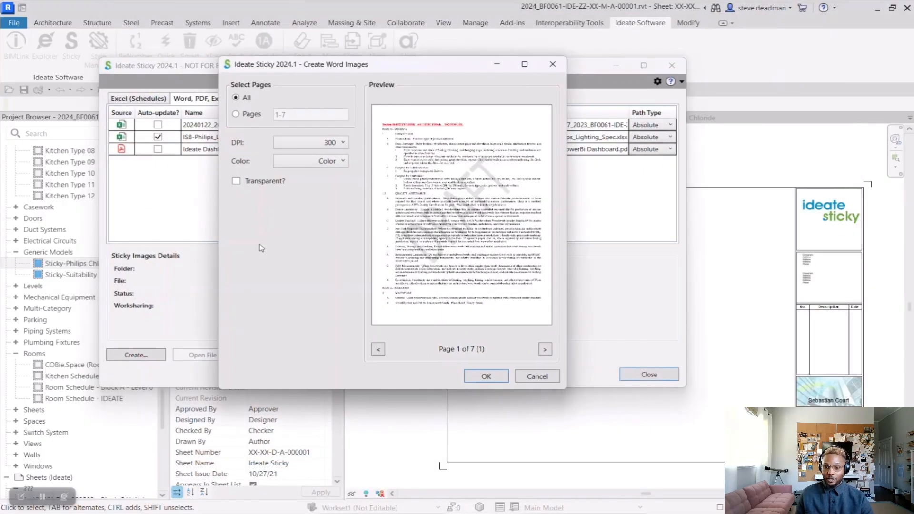
Step: Restrict the Word import to pages 1-3, create the images at 300 DPI in color, and close the manager to view them
{"action": "left_click", "coordinate": [238, 115]}
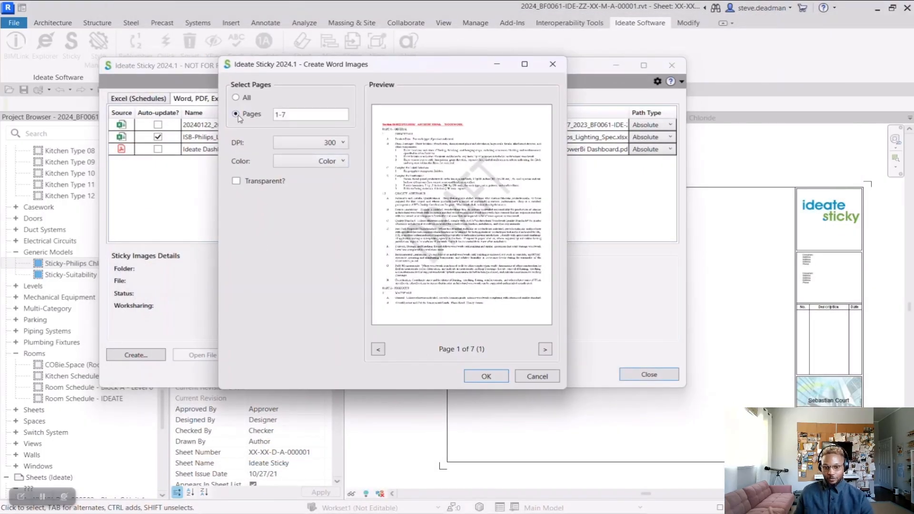
{"action": "left_click", "coordinate": [292, 123]}
{"action": "type", "text": "3"}
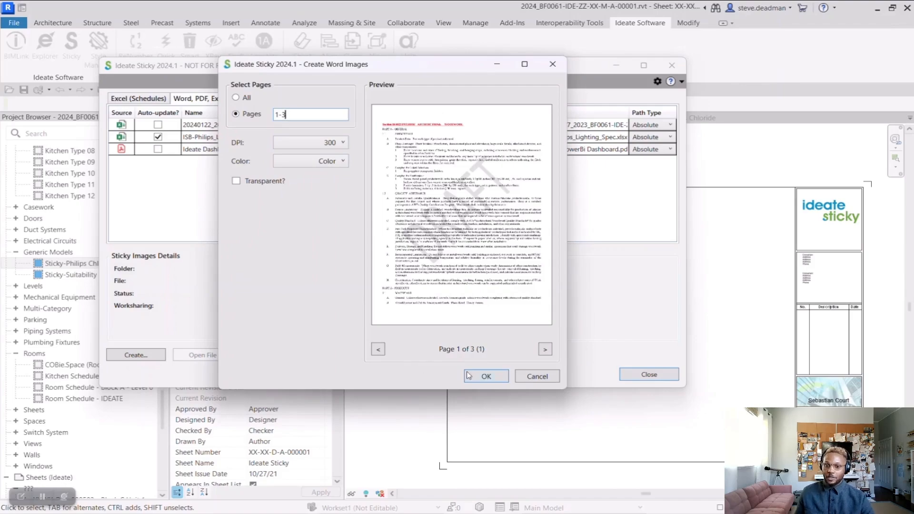
{"action": "left_click", "coordinate": [485, 376]}
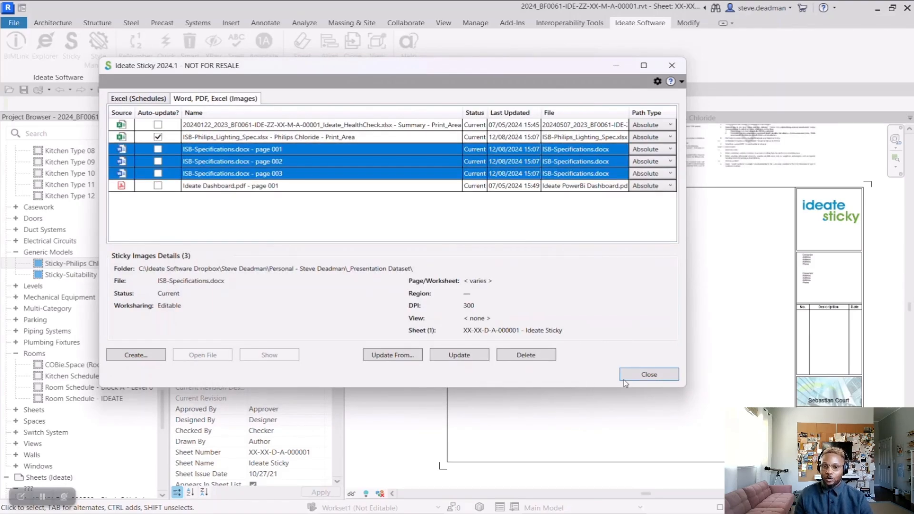
{"action": "left_click", "coordinate": [649, 376]}
{"action": "scroll", "coordinate": [377, 257], "scroll_direction": "down", "scroll_amount": 2}
{"action": "left_click", "coordinate": [473, 150]}
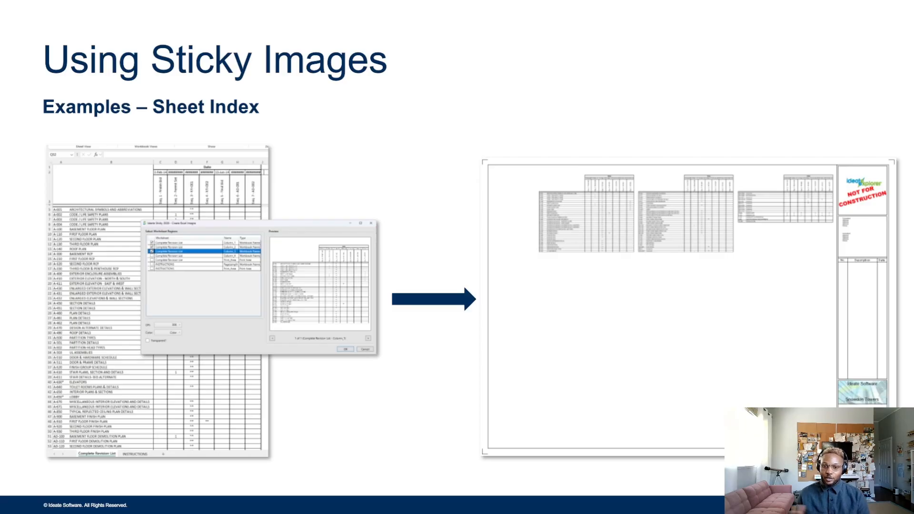
{"action": "key", "text": "Right"}
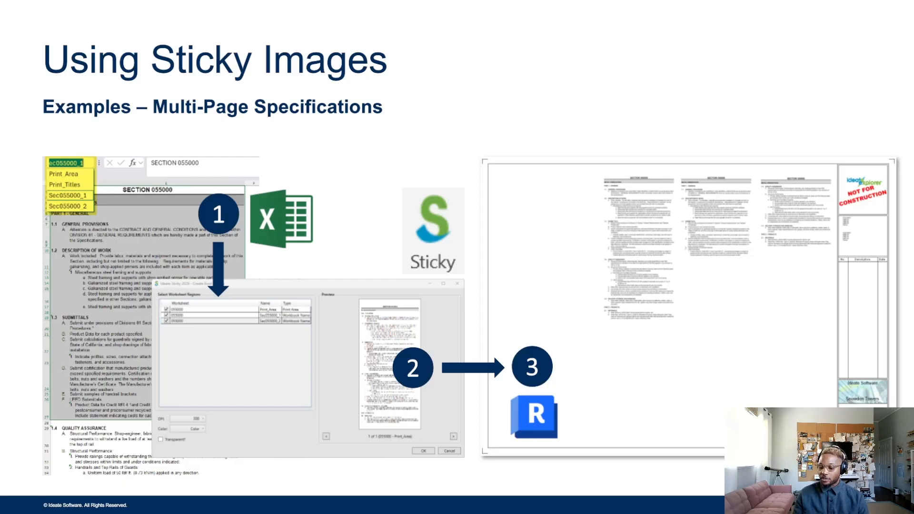
{"action": "key", "text": "Right"}
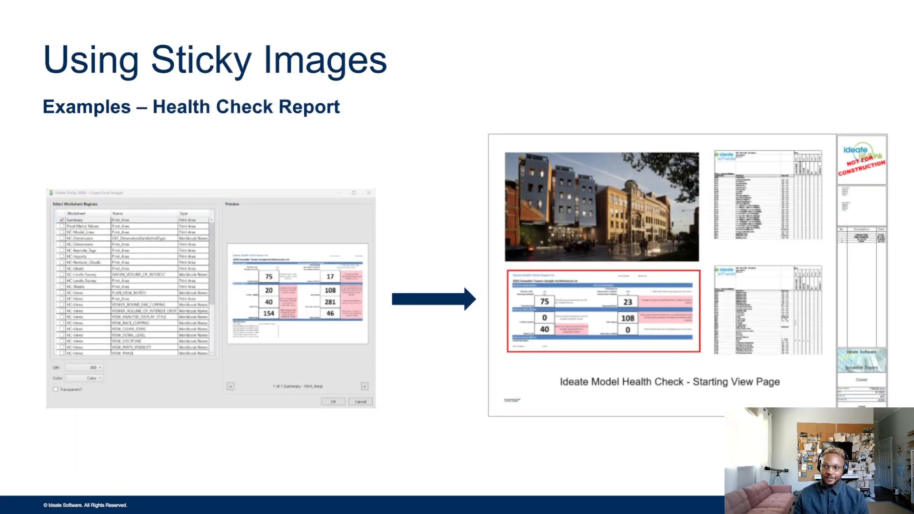